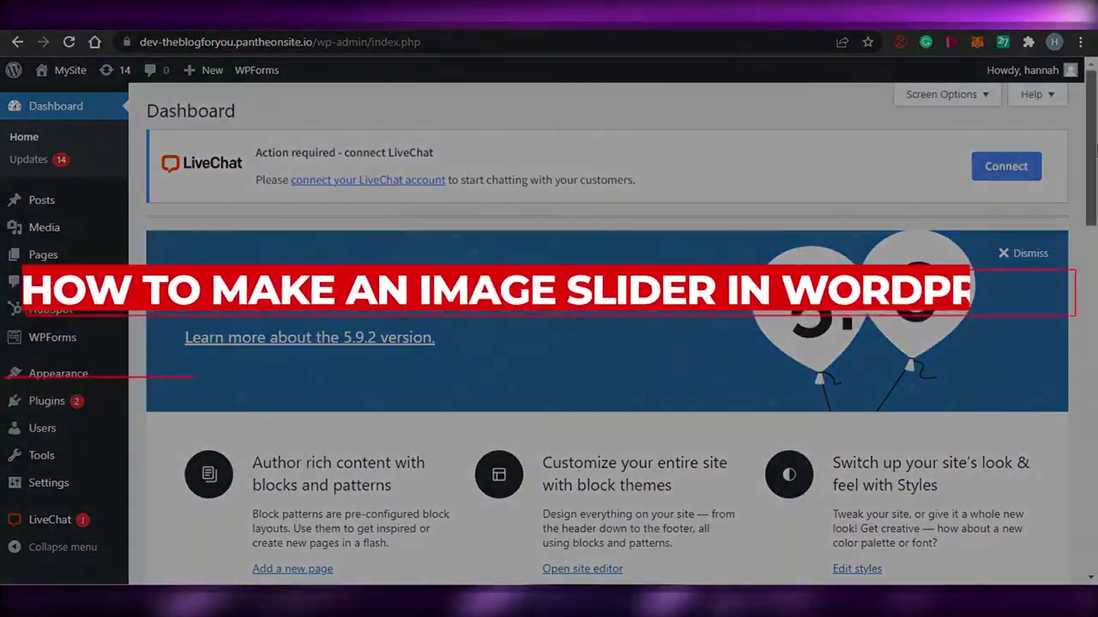
Go to the Plugins > Add New page.
{"action": "mouse_move", "coordinate": [1095, 146]}
{"action": "left_mouse_down"}
{"action": "mouse_move", "coordinate": [1095, 467]}
{"action": "mouse_move", "coordinate": [1091, 137]}
{"action": "left_mouse_up"}
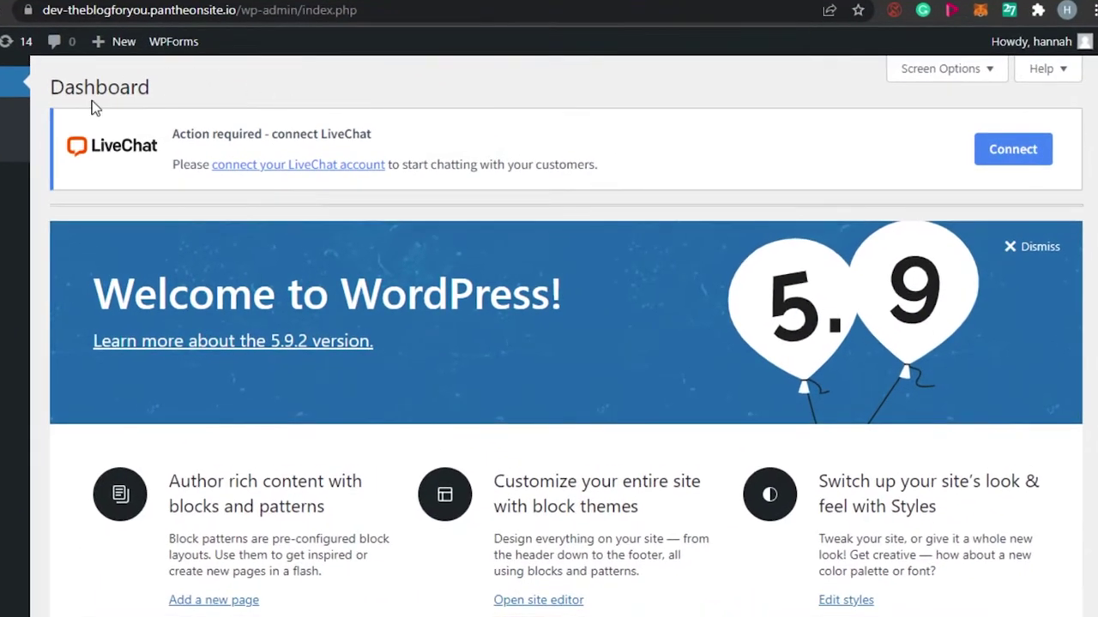
{"action": "scroll", "coordinate": [566, 336], "scroll_direction": "down", "scroll_amount": 10}
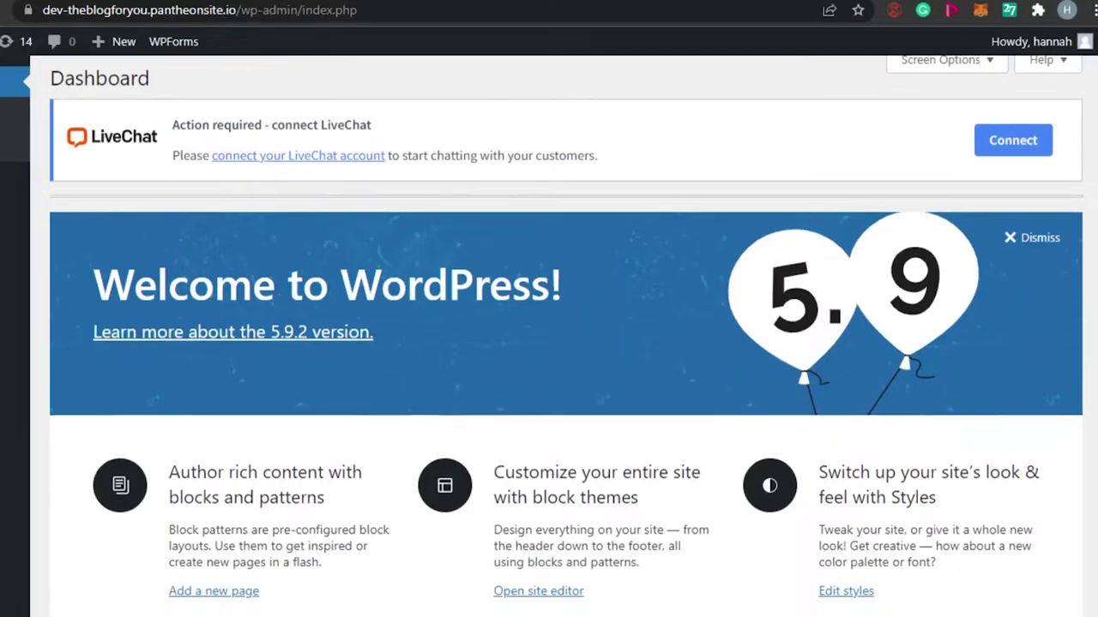
{"action": "scroll", "coordinate": [566, 337], "scroll_direction": "up", "scroll_amount": 10}
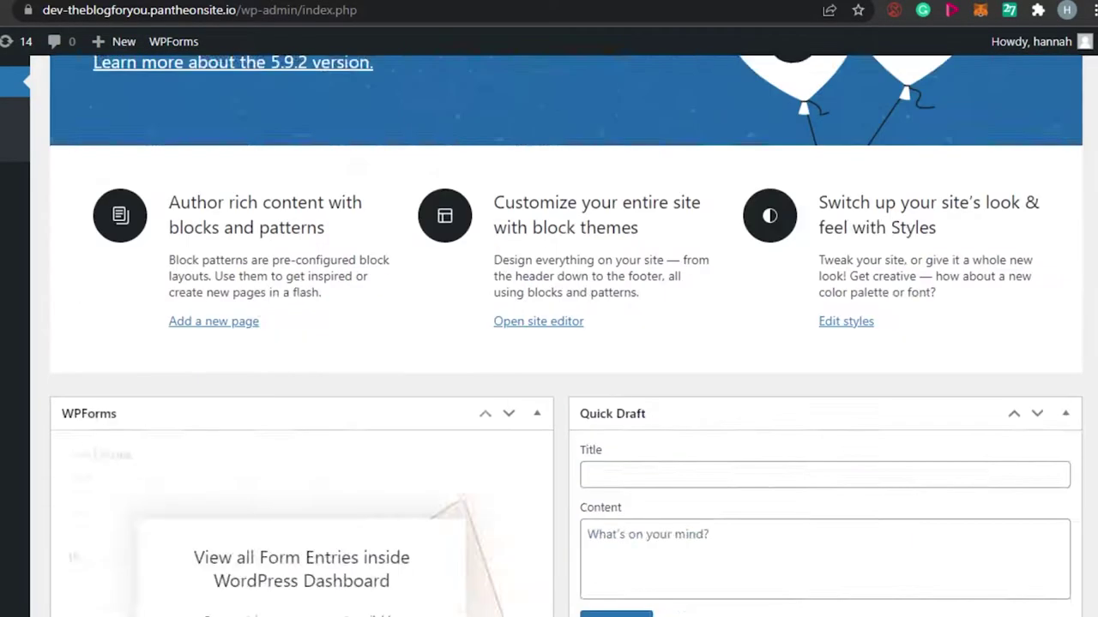
{"action": "scroll", "coordinate": [567, 336], "scroll_direction": "down", "scroll_amount": 5}
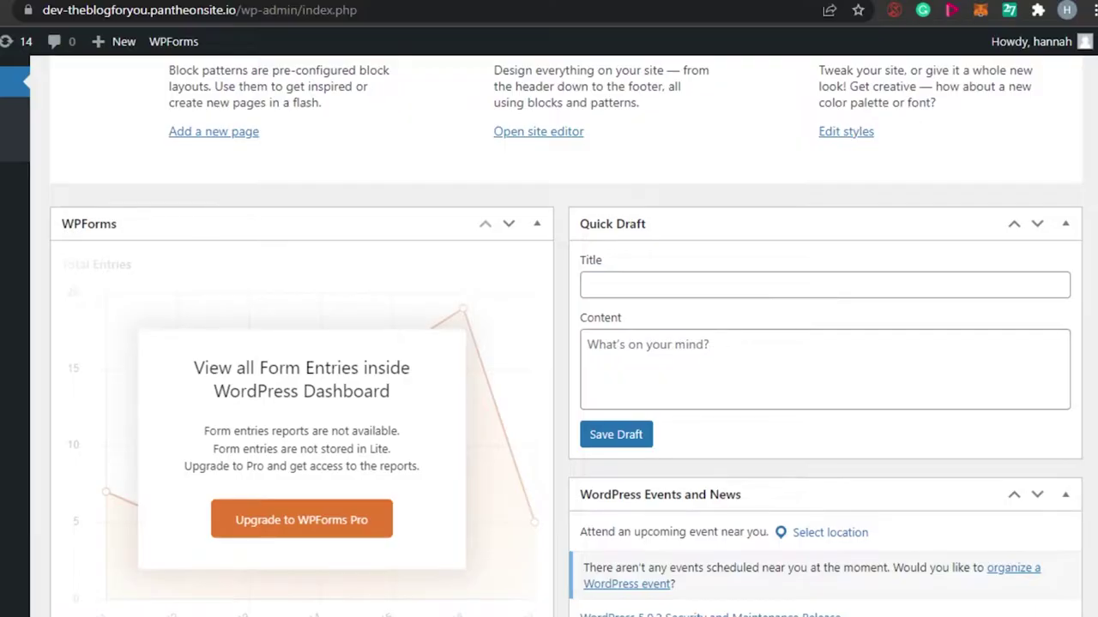
{"action": "scroll", "coordinate": [567, 336], "scroll_direction": "down", "scroll_amount": 5}
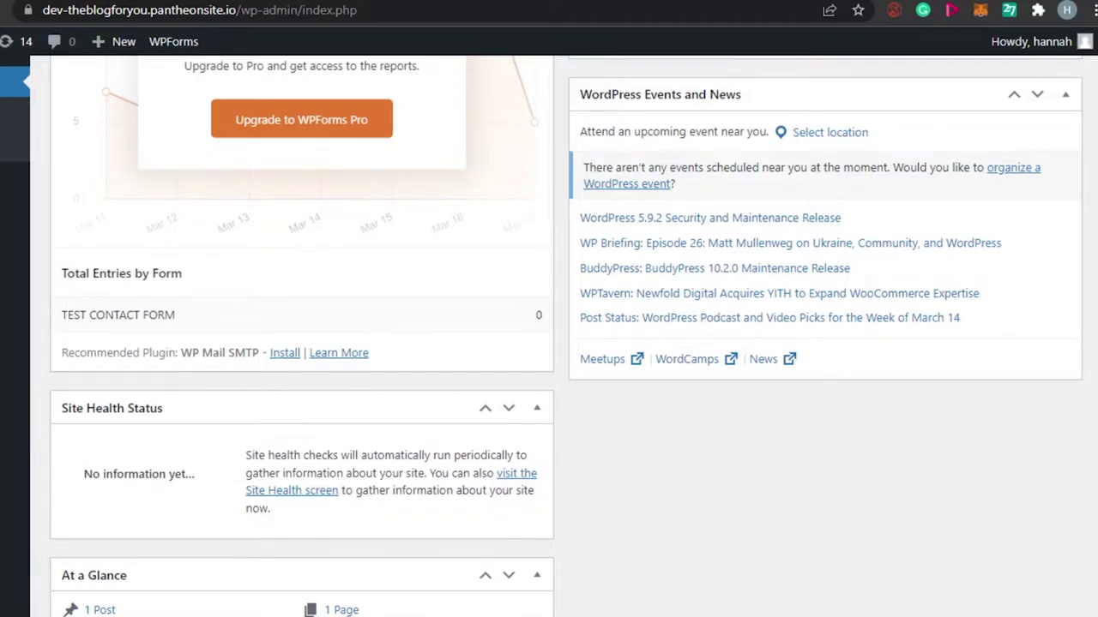
{"action": "scroll", "coordinate": [566, 336], "scroll_direction": "down", "scroll_amount": 5}
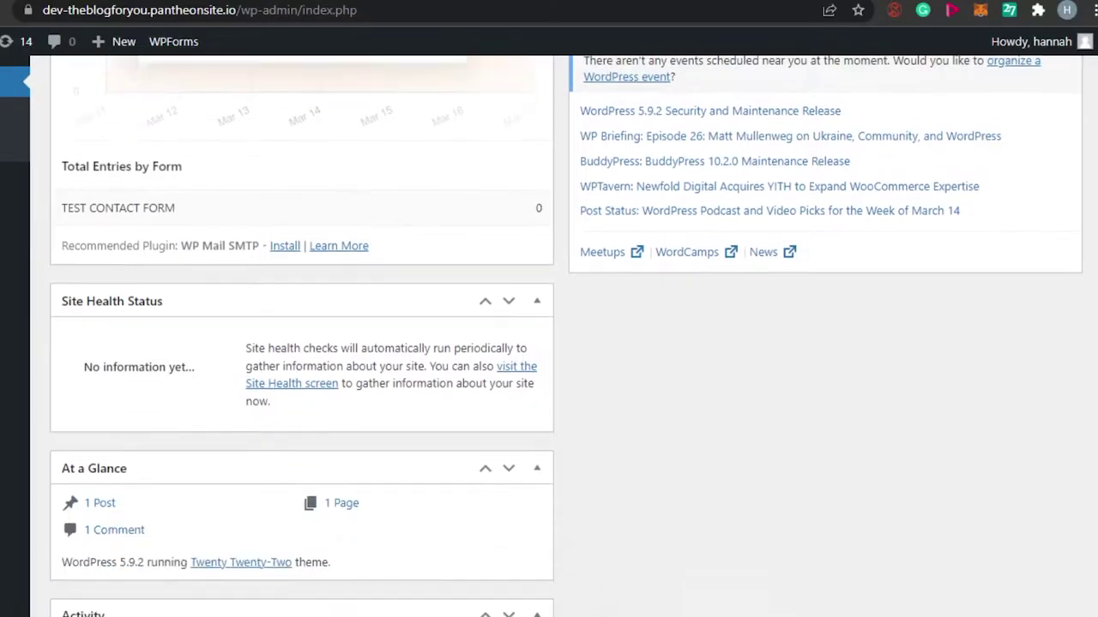
{"action": "scroll", "coordinate": [566, 336], "scroll_direction": "up", "scroll_amount": 8}
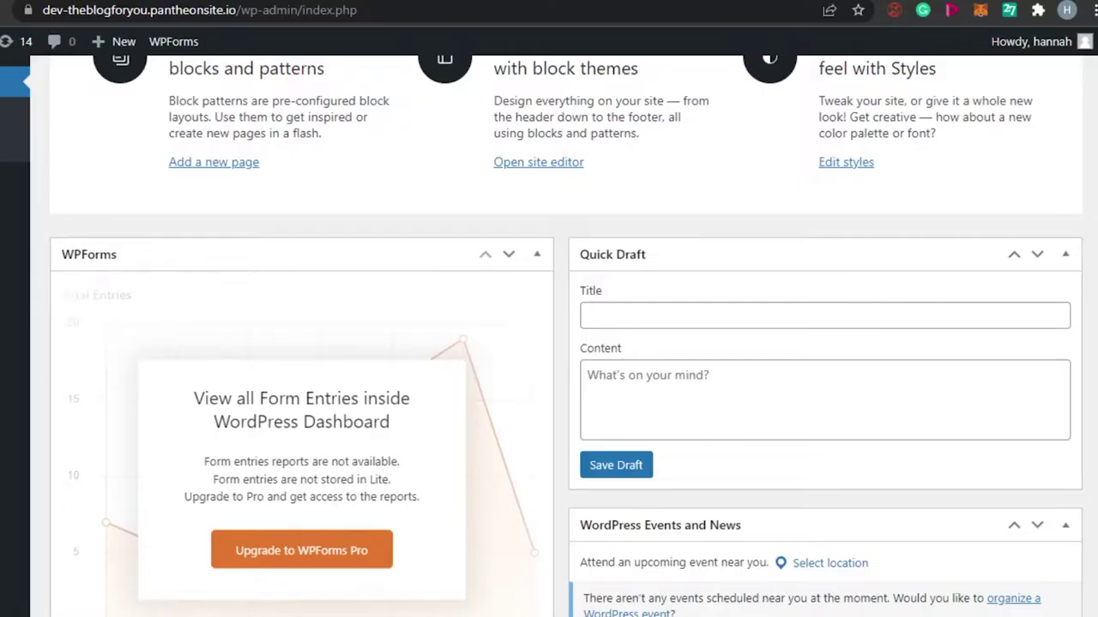
{"action": "scroll", "coordinate": [566, 335], "scroll_direction": "up", "scroll_amount": 4}
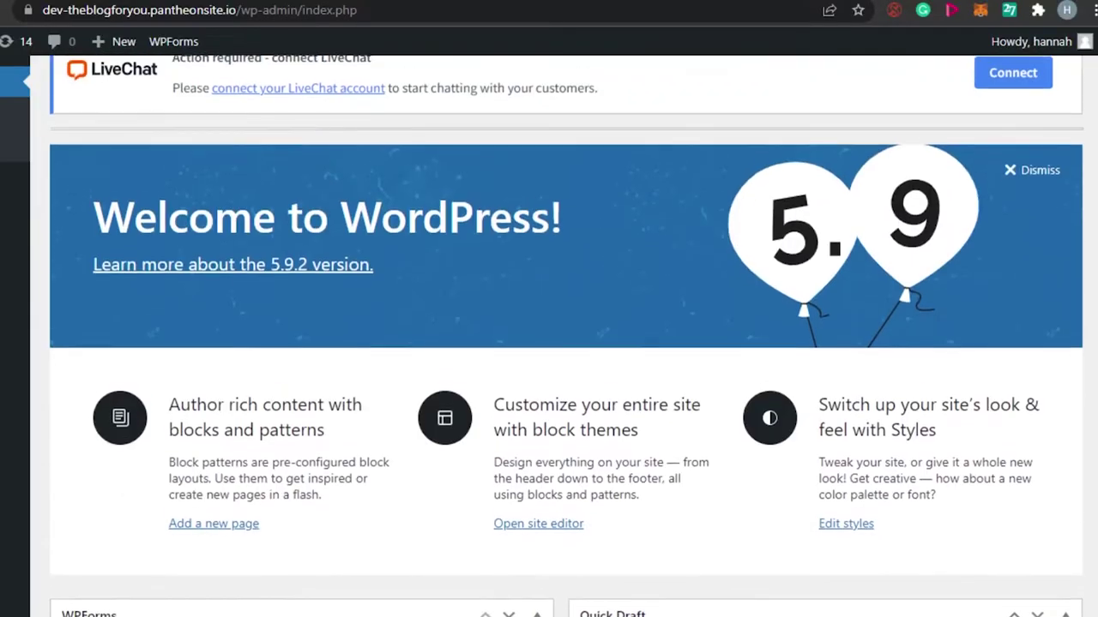
{"action": "scroll", "coordinate": [565, 334], "scroll_direction": "up", "scroll_amount": 1}
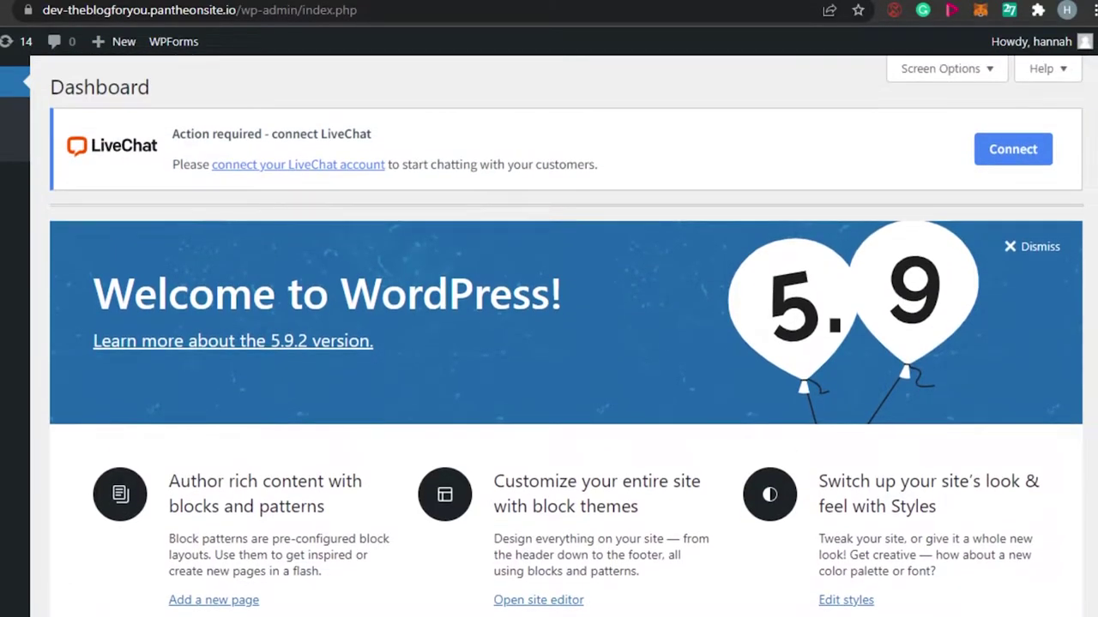
{"action": "scroll", "coordinate": [566, 335], "scroll_direction": "down", "scroll_amount": 10}
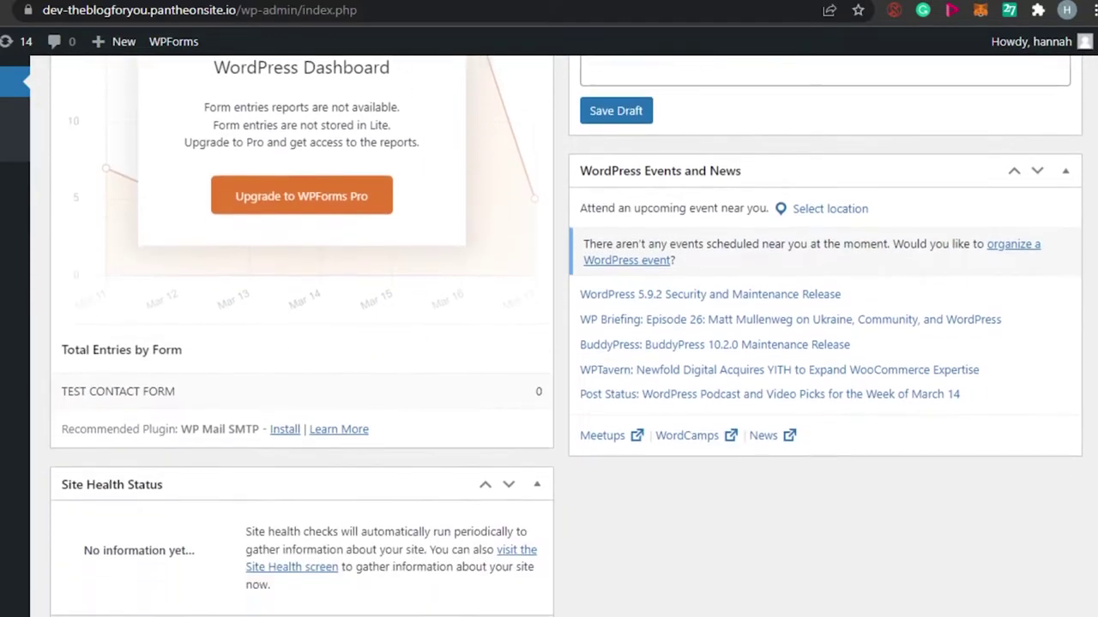
{"action": "scroll", "coordinate": [566, 335], "scroll_direction": "down", "scroll_amount": 2}
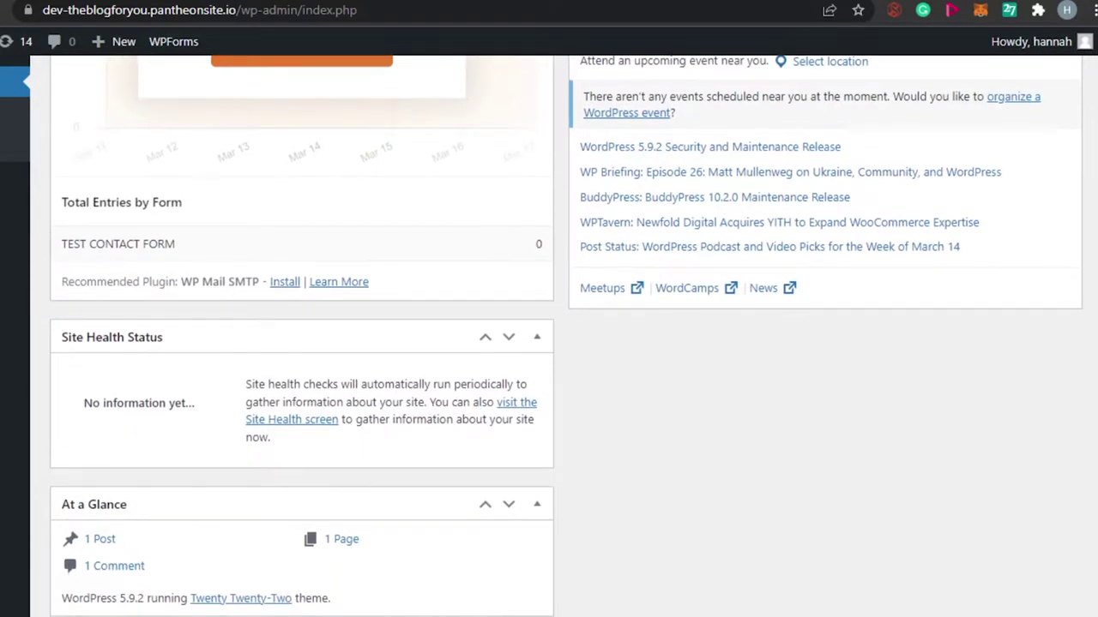
{"action": "scroll", "coordinate": [566, 334], "scroll_direction": "up", "scroll_amount": 12}
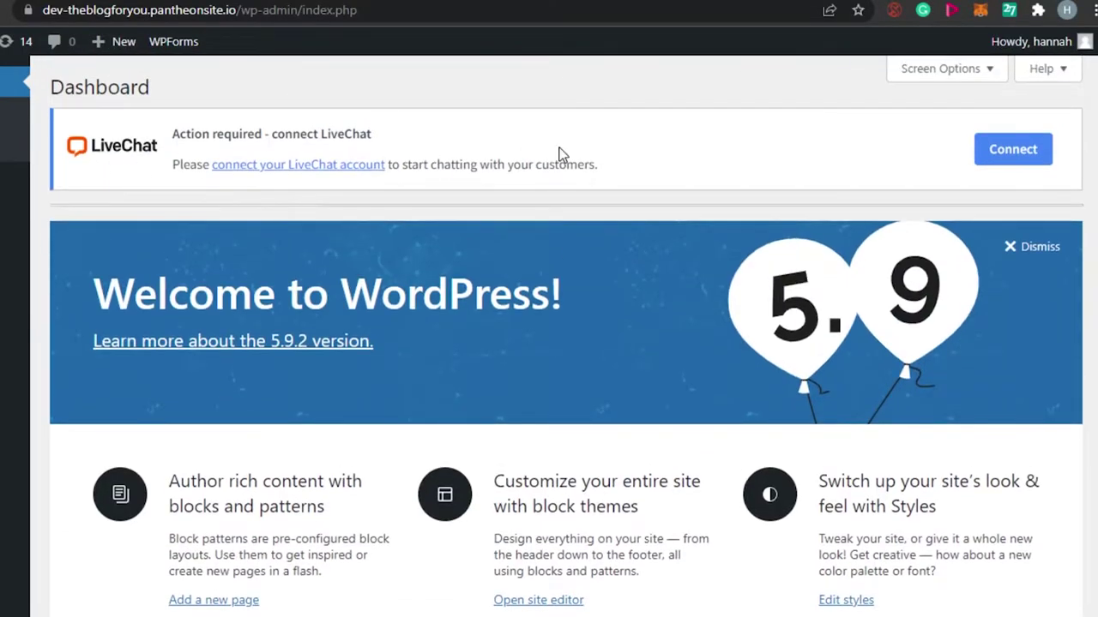
{"action": "mouse_move", "coordinate": [124, 43]}
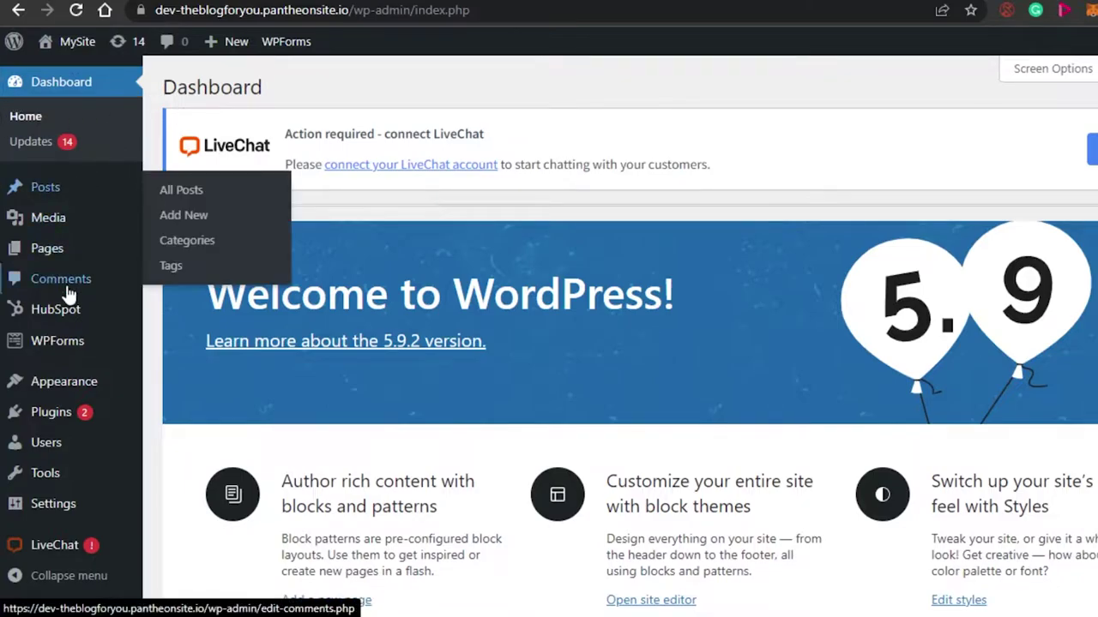
{"action": "mouse_move", "coordinate": [96, 415]}
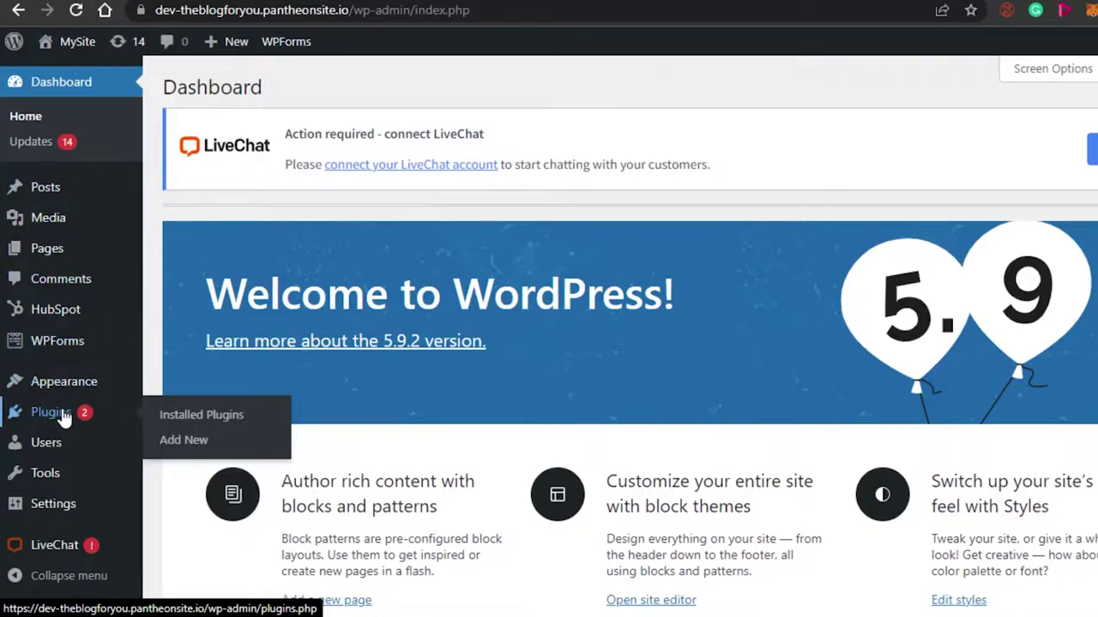
{"action": "left_click", "coordinate": [202, 442]}
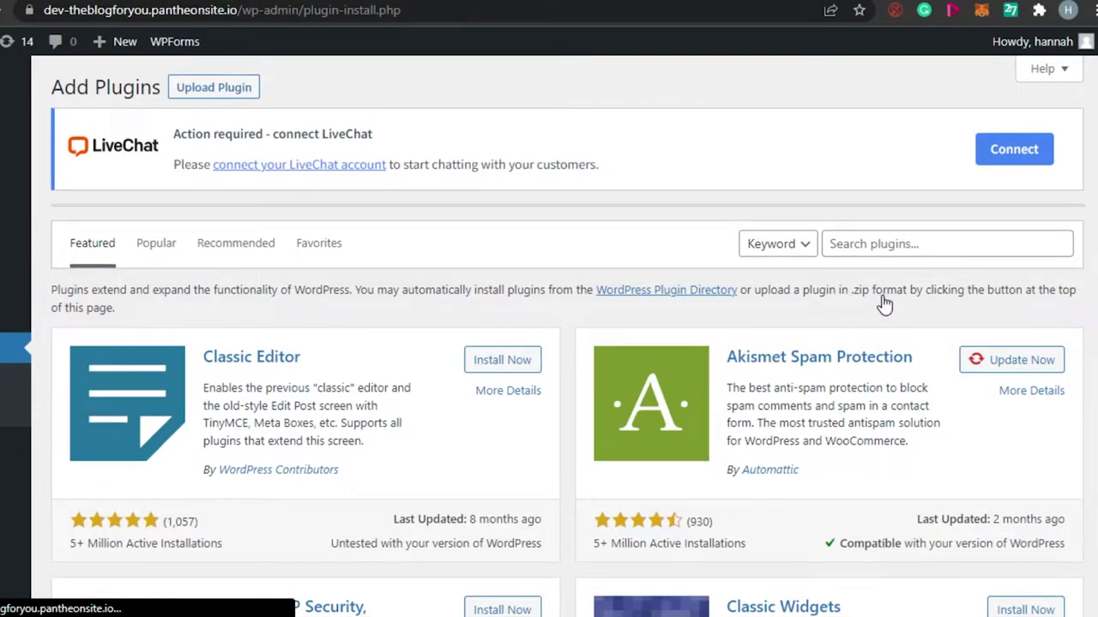
Search the plugin directory for 'meta slider'.
{"action": "scroll", "coordinate": [566, 343], "scroll_direction": "down", "scroll_amount": 15}
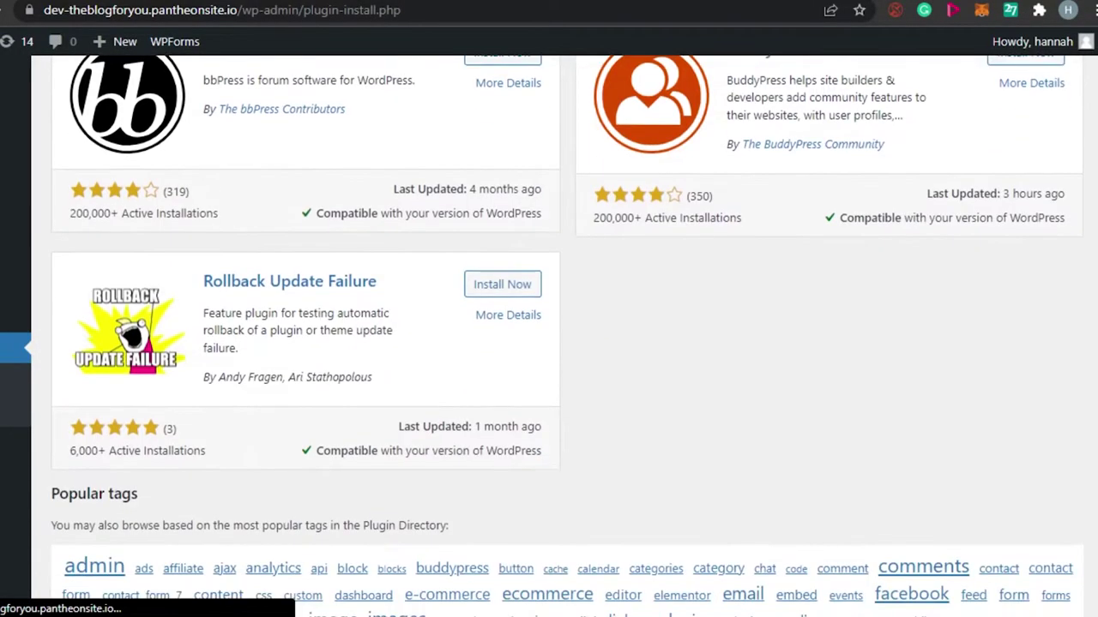
{"action": "scroll", "coordinate": [566, 343], "scroll_direction": "up", "scroll_amount": 12}
{"action": "scroll", "coordinate": [566, 343], "scroll_direction": "up", "scroll_amount": 3}
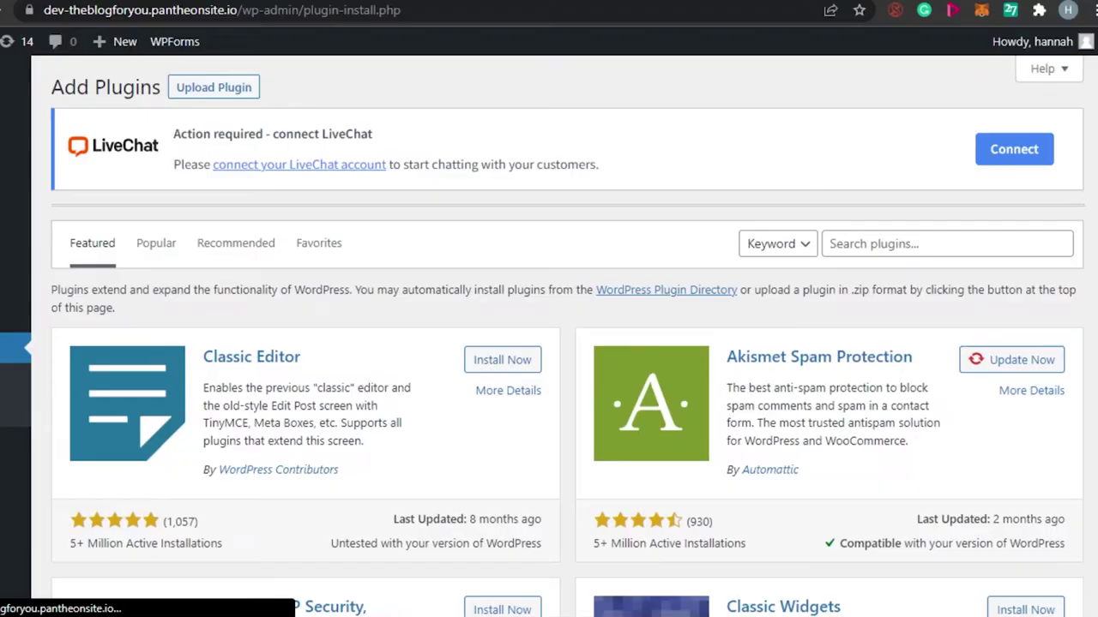
{"action": "left_click", "coordinate": [886, 244]}
{"action": "type", "text": "meta slider"}
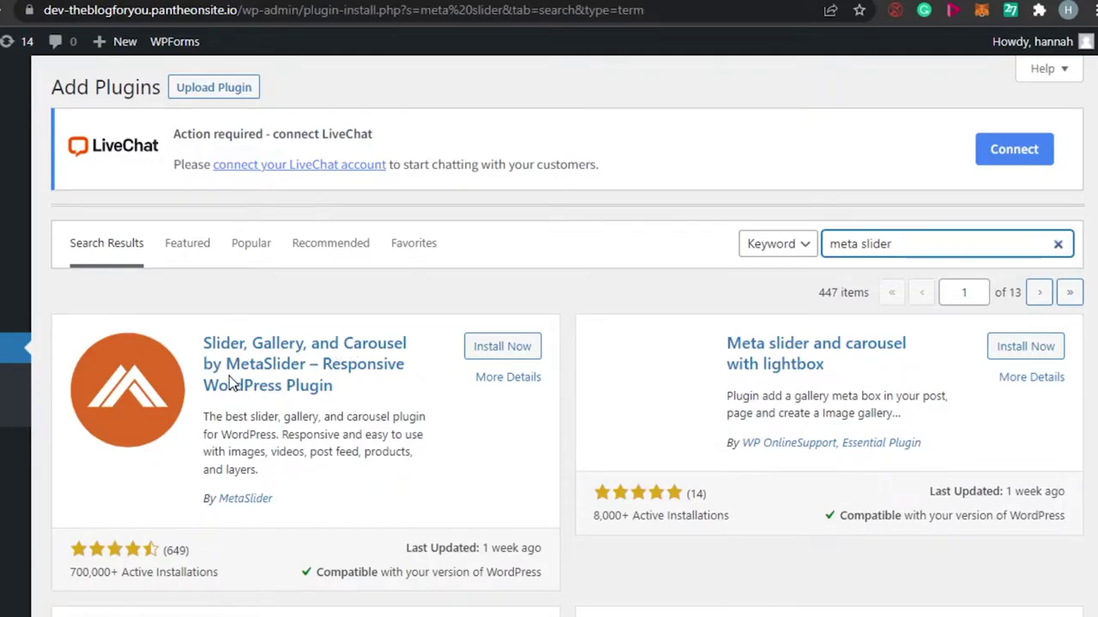
Install and activate MetaSlider 3.27.2, landing on a blank 700×300 px New Slideshow.
{"action": "scroll", "coordinate": [293, 382], "scroll_direction": "down", "scroll_amount": 1}
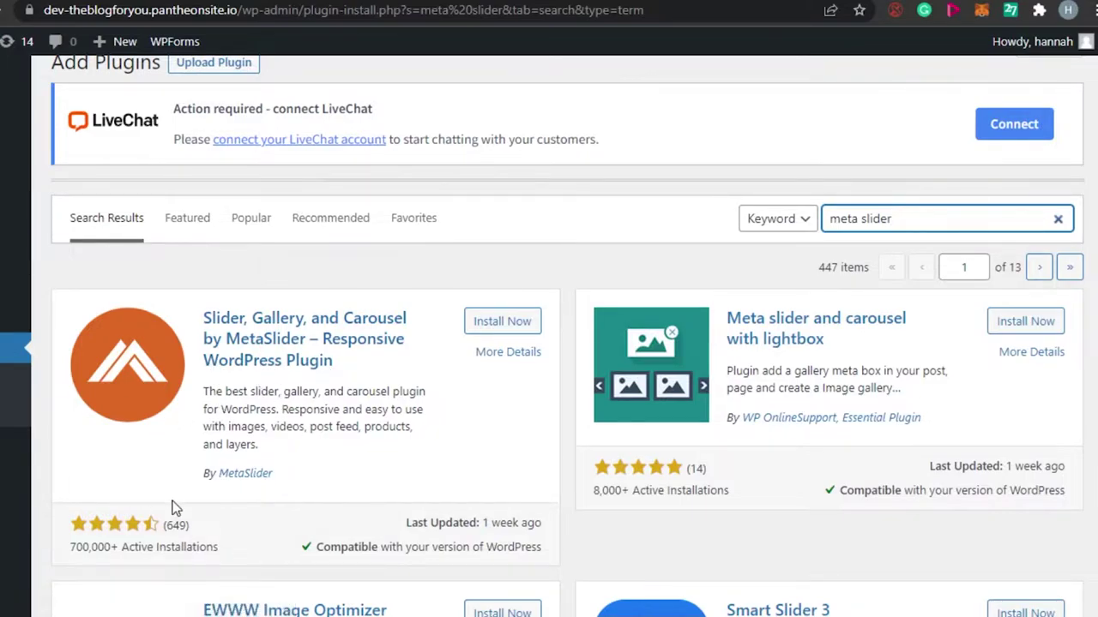
{"action": "left_click_drag", "start_coordinate": [75, 548], "coordinate": [221, 548]}
{"action": "left_click", "coordinate": [259, 549]}
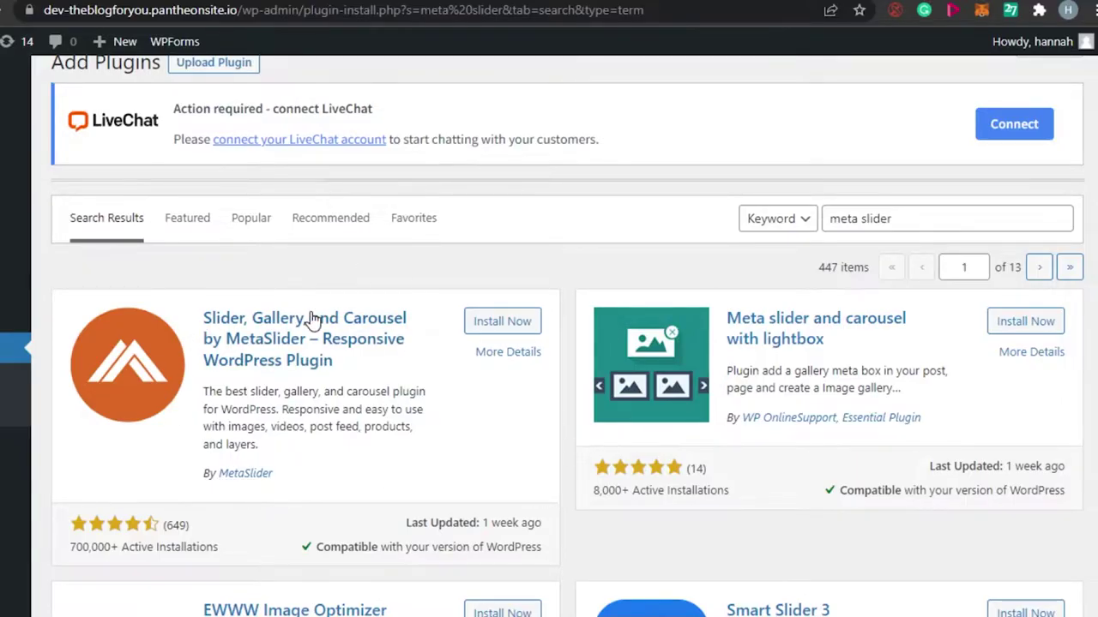
{"action": "left_click", "coordinate": [501, 321]}
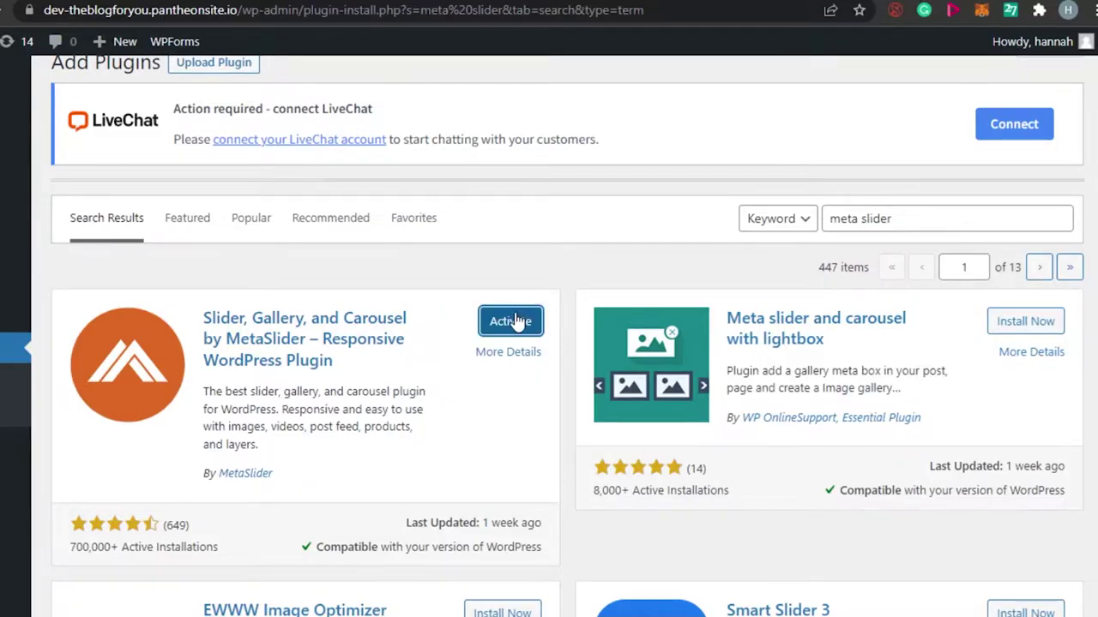
{"action": "left_click", "coordinate": [512, 323]}
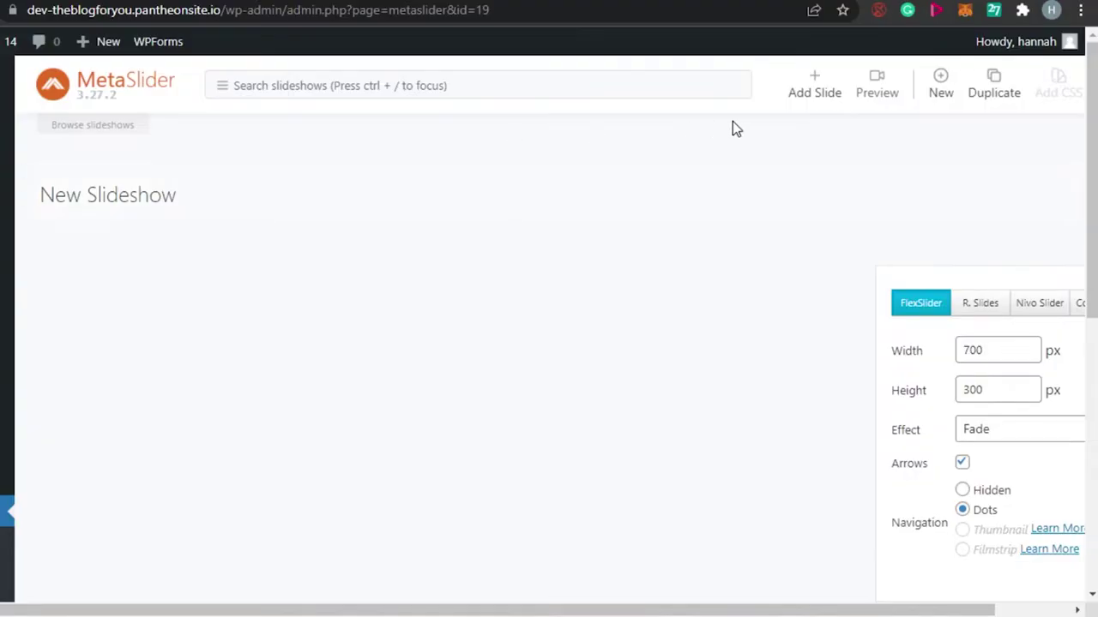
{"action": "mouse_move", "coordinate": [1091, 172]}
{"action": "left_mouse_down"}
{"action": "mouse_move", "coordinate": [1091, 443]}
{"action": "mouse_move", "coordinate": [1091, 164]}
{"action": "left_mouse_up"}
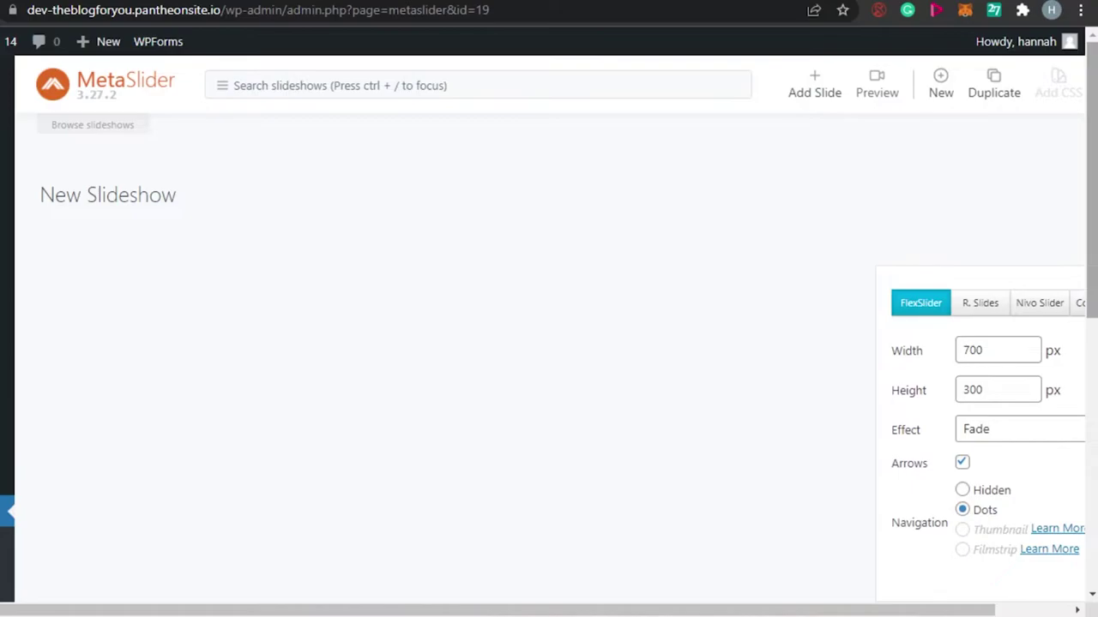
{"action": "scroll", "coordinate": [1091, 180], "scroll_direction": "down", "scroll_amount": 4}
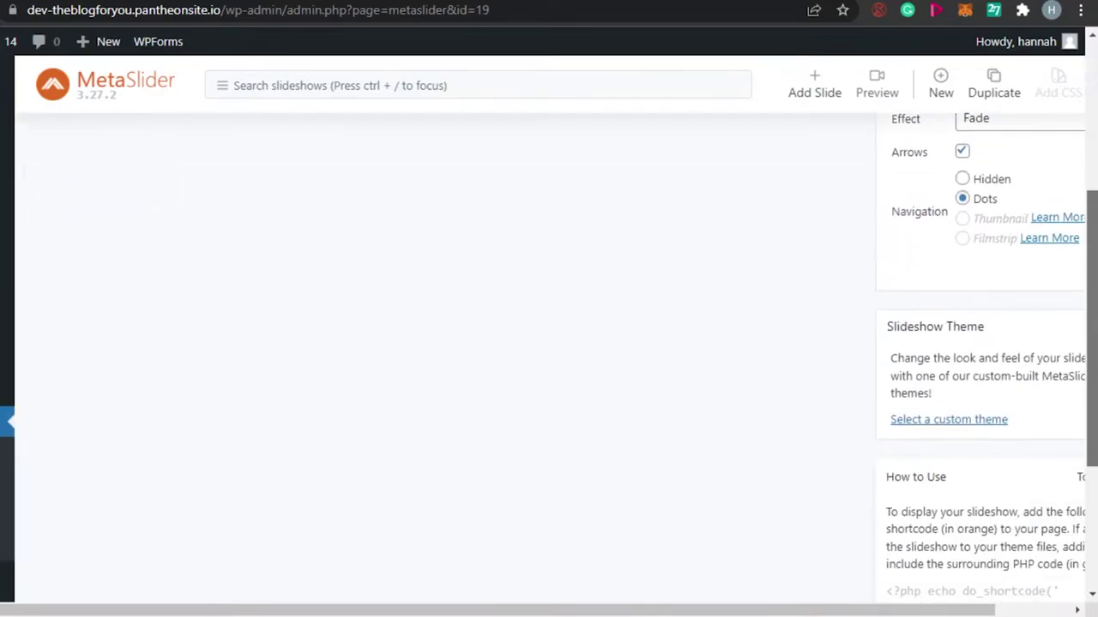
{"action": "scroll", "coordinate": [825, 163], "scroll_direction": "up", "scroll_amount": 4}
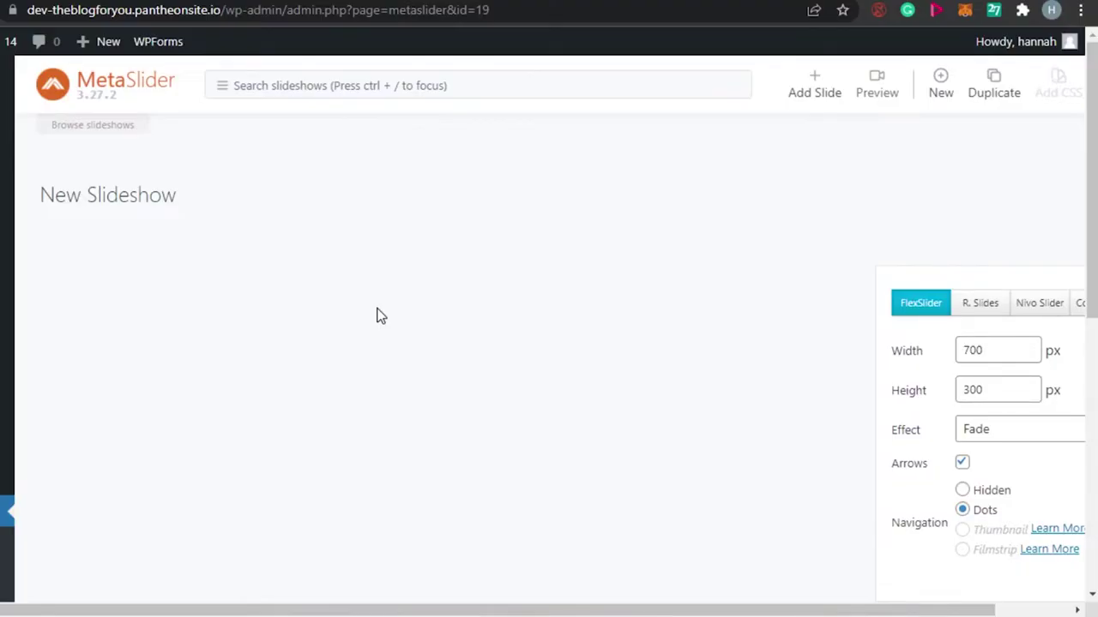
Start a new slide and choose download-5.jpg as its image.
{"action": "left_click", "coordinate": [811, 88]}
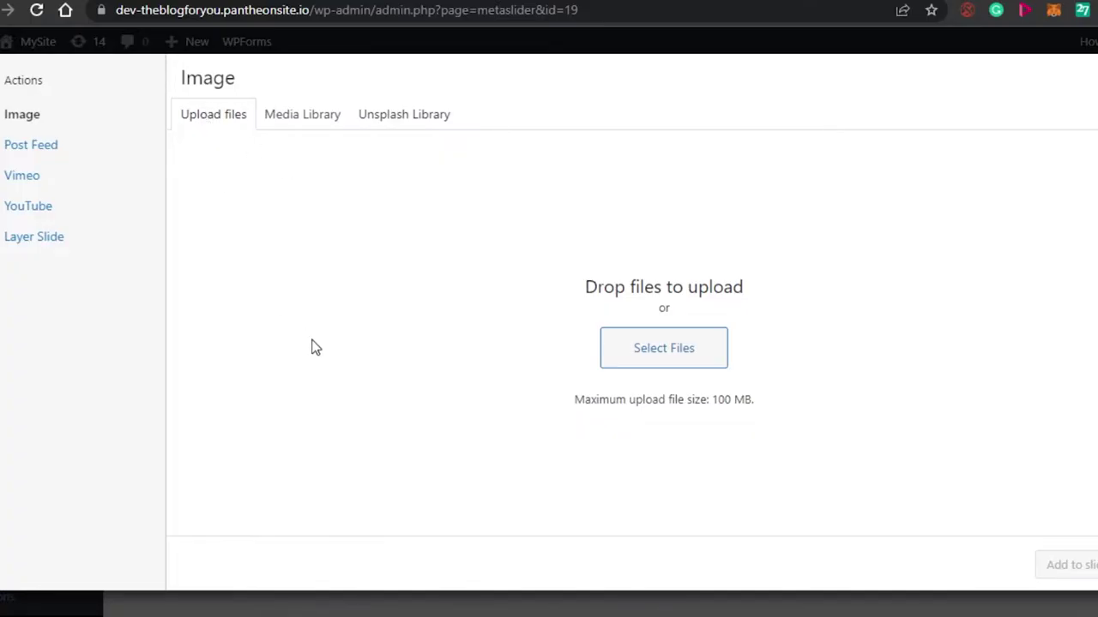
{"action": "left_click", "coordinate": [656, 347]}
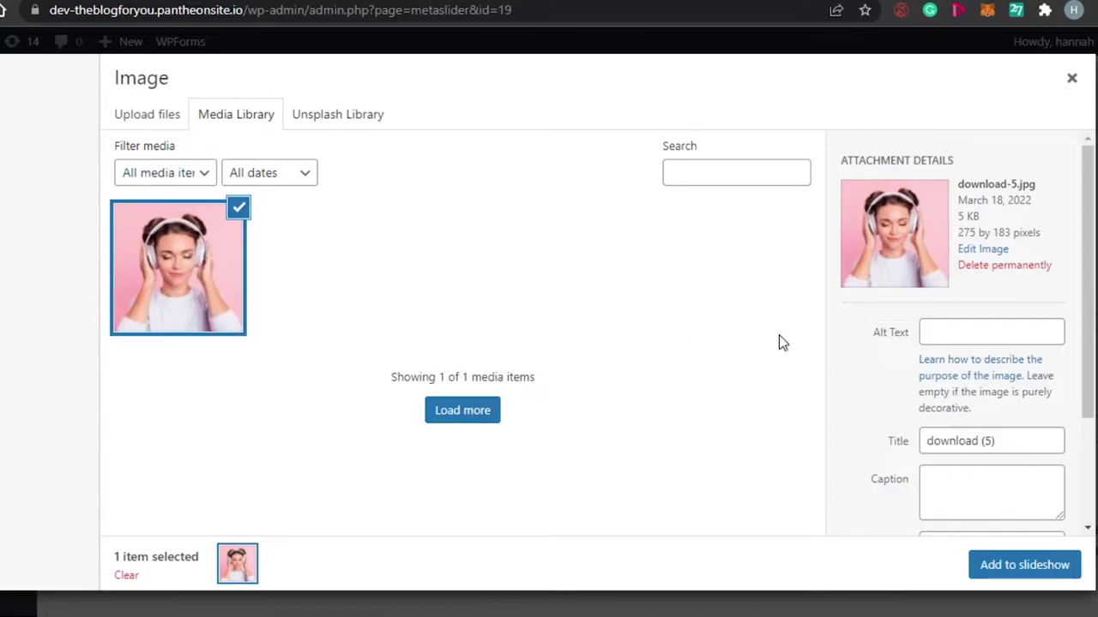
Set the image's alt text to 'headphone'.
{"action": "scroll", "coordinate": [1092, 283], "scroll_direction": "down", "scroll_amount": 2}
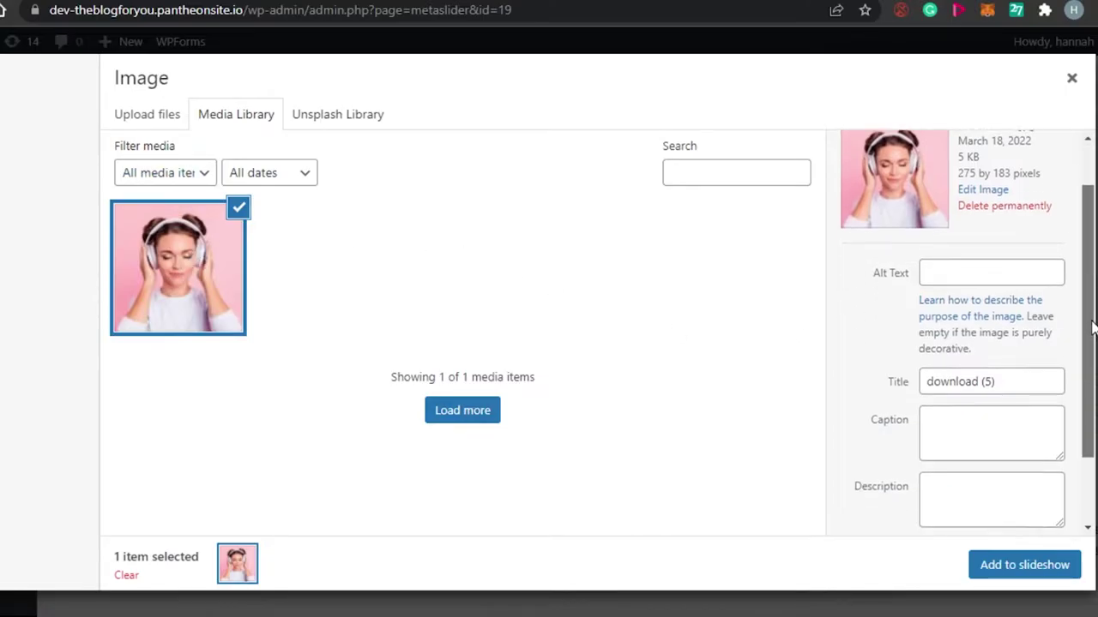
{"action": "scroll", "coordinate": [1091, 257], "scroll_direction": "up", "scroll_amount": 2}
{"action": "left_click", "coordinate": [944, 337]}
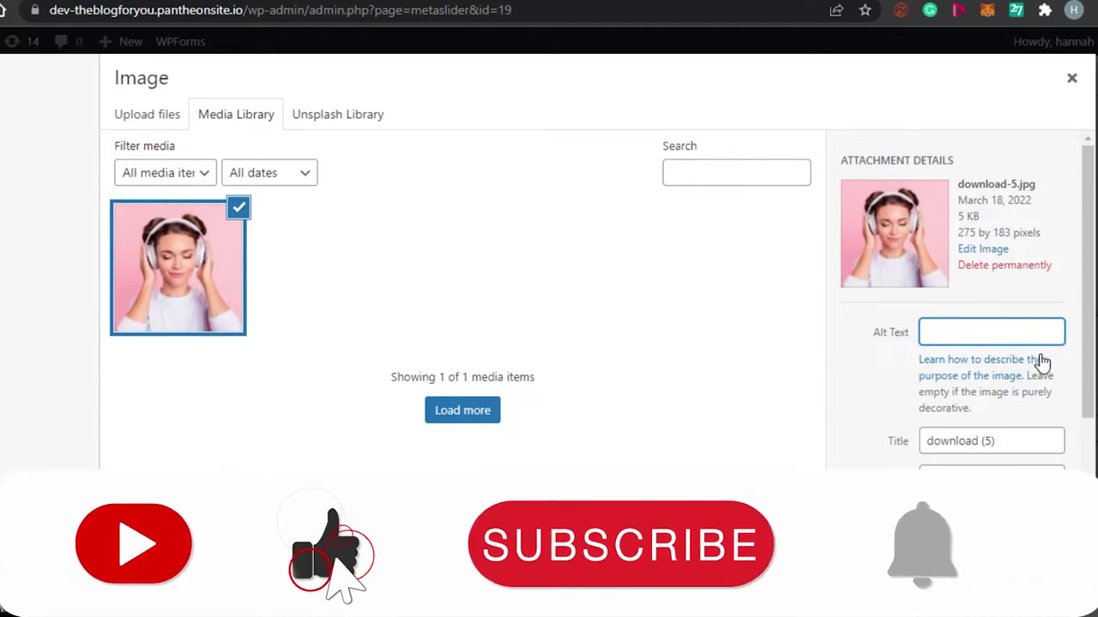
{"action": "mouse_move", "coordinate": [1091, 359]}
{"action": "left_mouse_down"}
{"action": "mouse_move", "coordinate": [1091, 398]}
{"action": "mouse_move", "coordinate": [1091, 360]}
{"action": "left_mouse_up"}
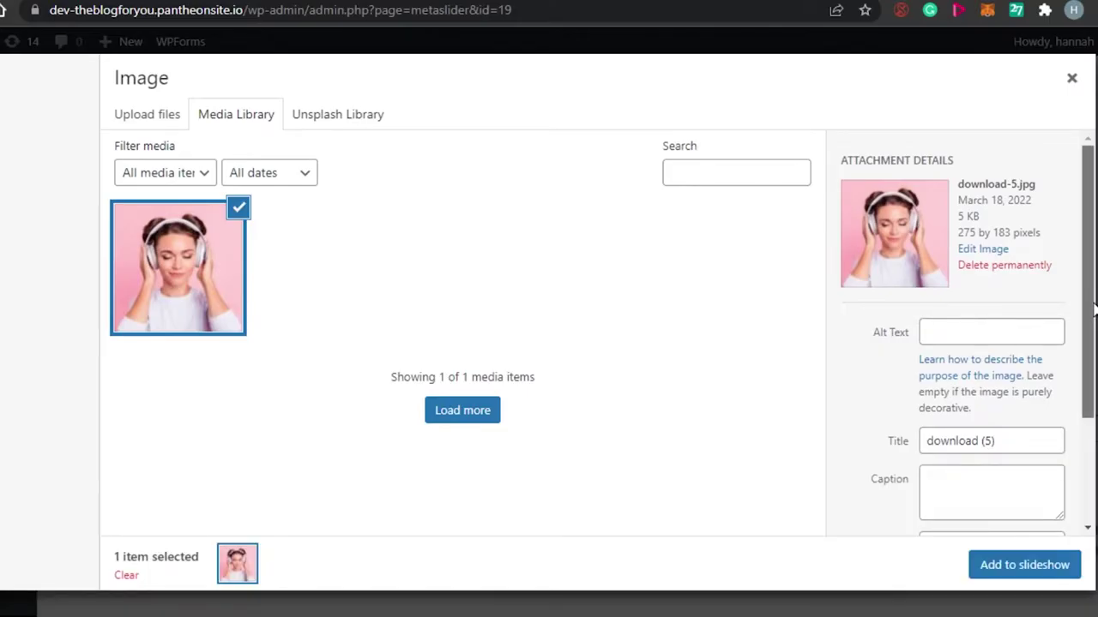
{"action": "left_click_drag", "start_coordinate": [1092, 309], "coordinate": [1093, 367]}
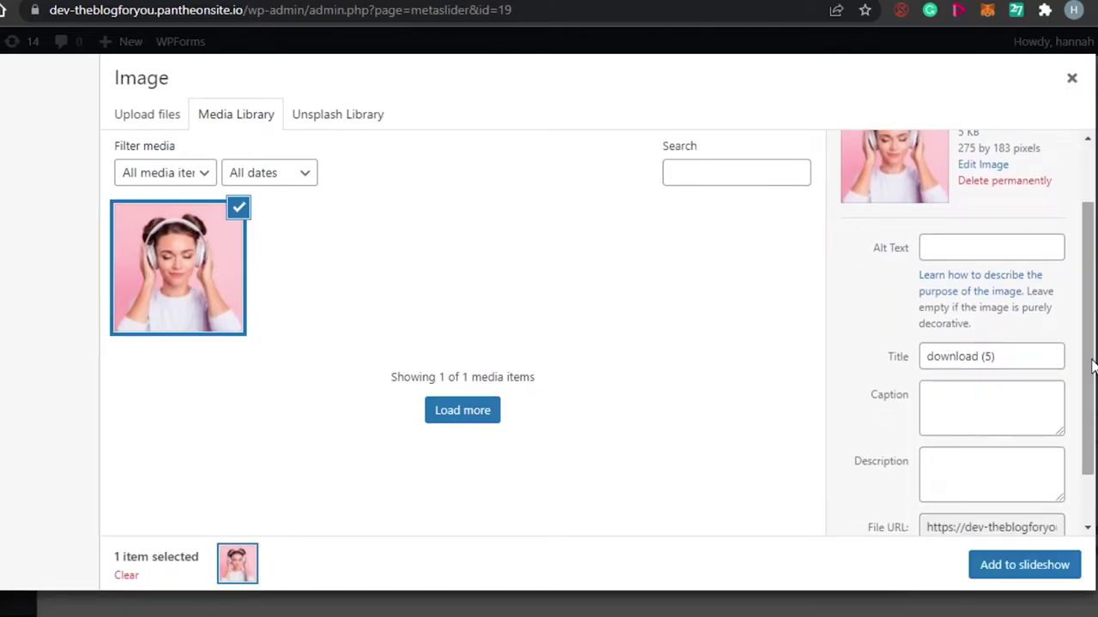
{"action": "left_click", "coordinate": [984, 244]}
{"action": "type", "text": "he"}
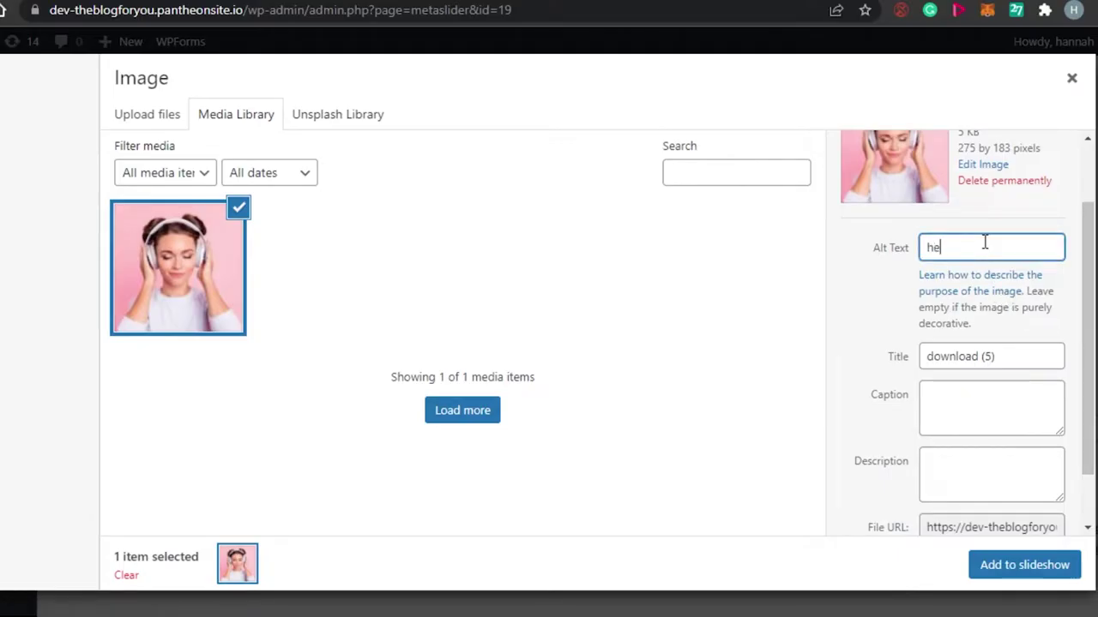
{"action": "type", "text": "adphone"}
Change the title from 'download (5)' to 'Product Image' and add the caption 'Music is life'.
{"action": "scroll", "coordinate": [1092, 354], "scroll_direction": "down", "scroll_amount": 1}
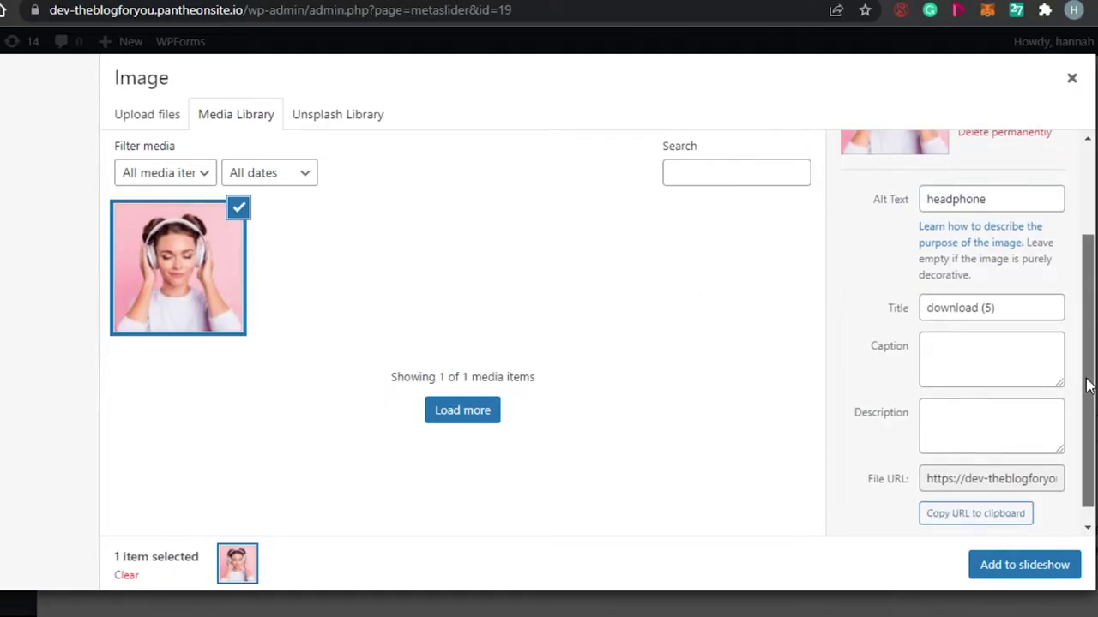
{"action": "left_click", "coordinate": [1011, 307]}
{"action": "key", "text": "BackSpace"}
{"action": "key", "text": "BackSpace"}
{"action": "key", "text": "BackSpace"}
{"action": "key", "text": "BackSpace"}
{"action": "key", "text": "BackSpace"}
{"action": "key", "text": "BackSpace"}
{"action": "key", "text": "BackSpace"}
{"action": "key", "text": "BackSpace"}
{"action": "key", "text": "BackSpace"}
{"action": "key", "text": "BackSpace"}
{"action": "key", "text": "BackSpace"}
{"action": "key", "text": "BackSpace"}
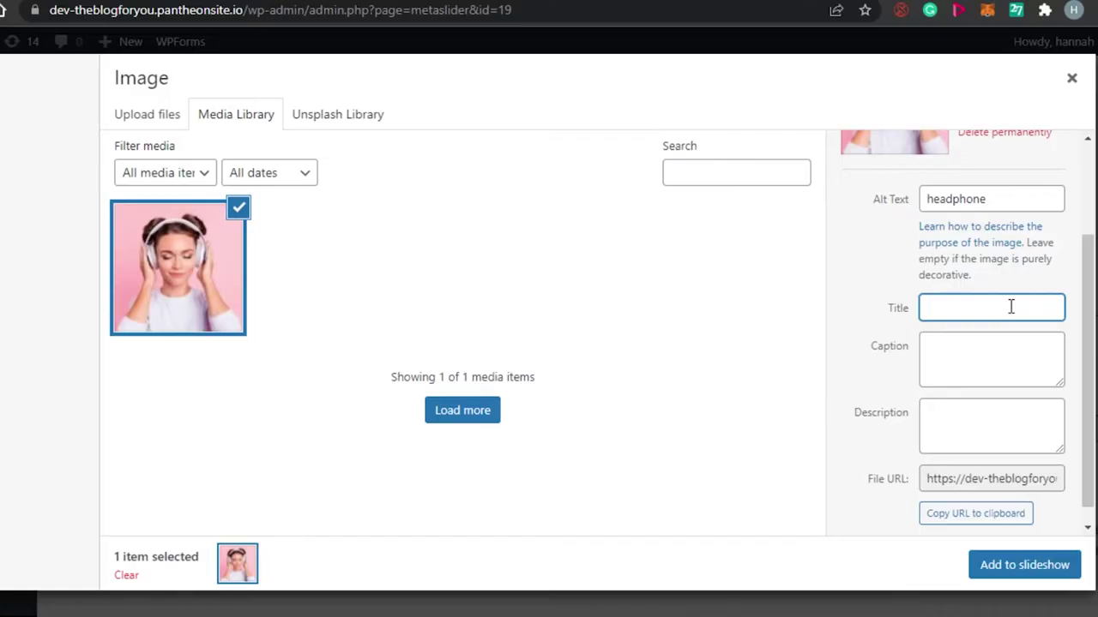
{"action": "type", "text": "Product Image"}
{"action": "left_click", "coordinate": [1004, 342]}
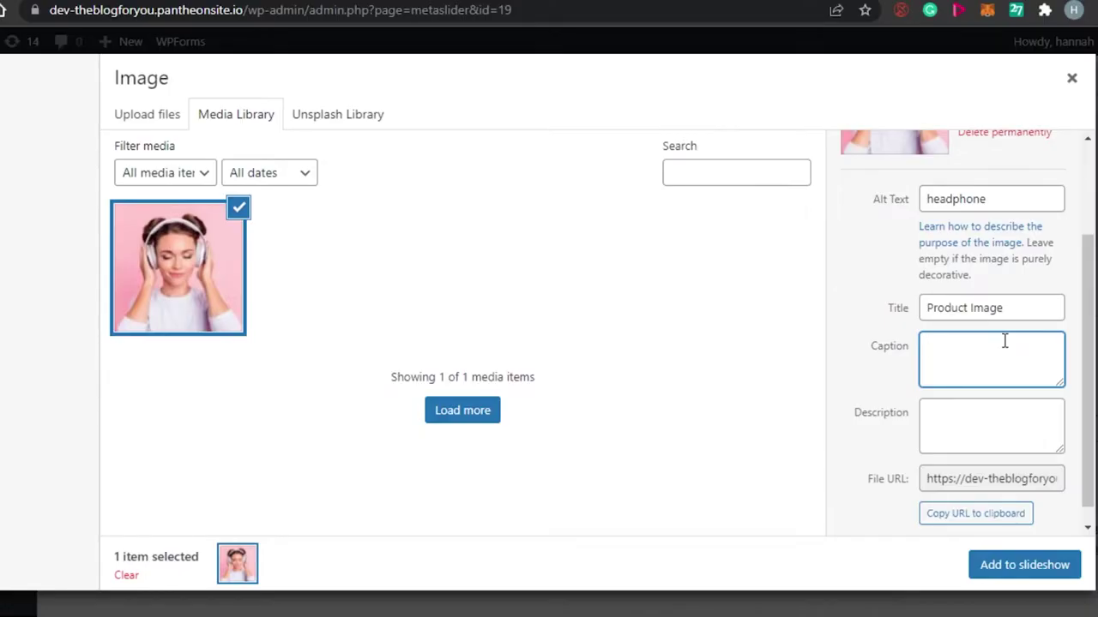
{"action": "type", "text": "Music is life"}
{"action": "left_click", "coordinate": [971, 417]}
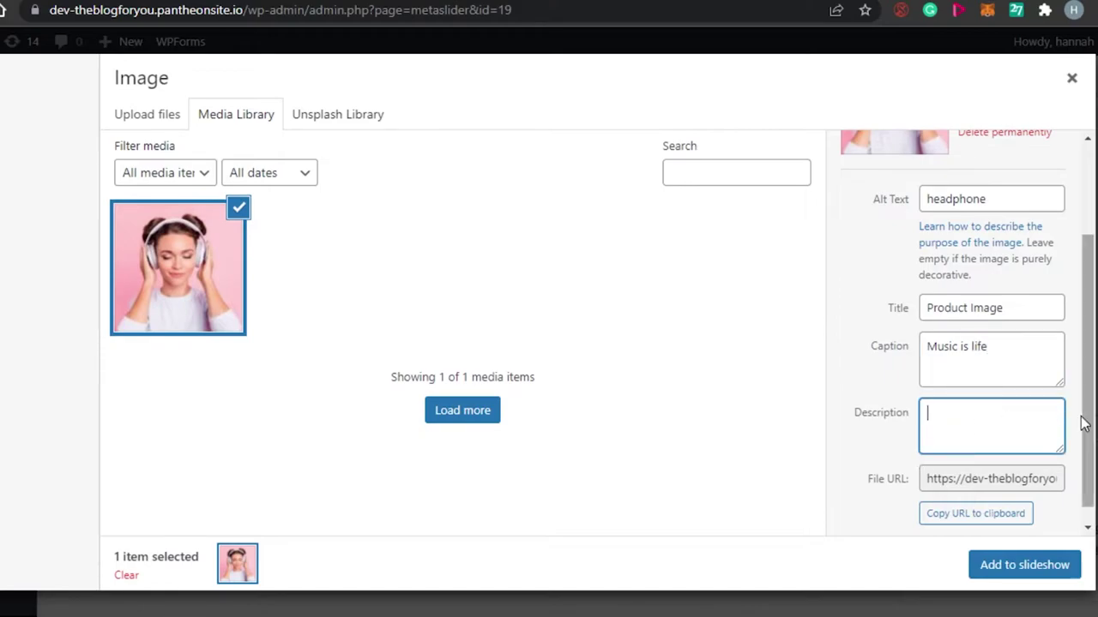
{"action": "left_click_drag", "start_coordinate": [1087, 426], "coordinate": [1093, 483]}
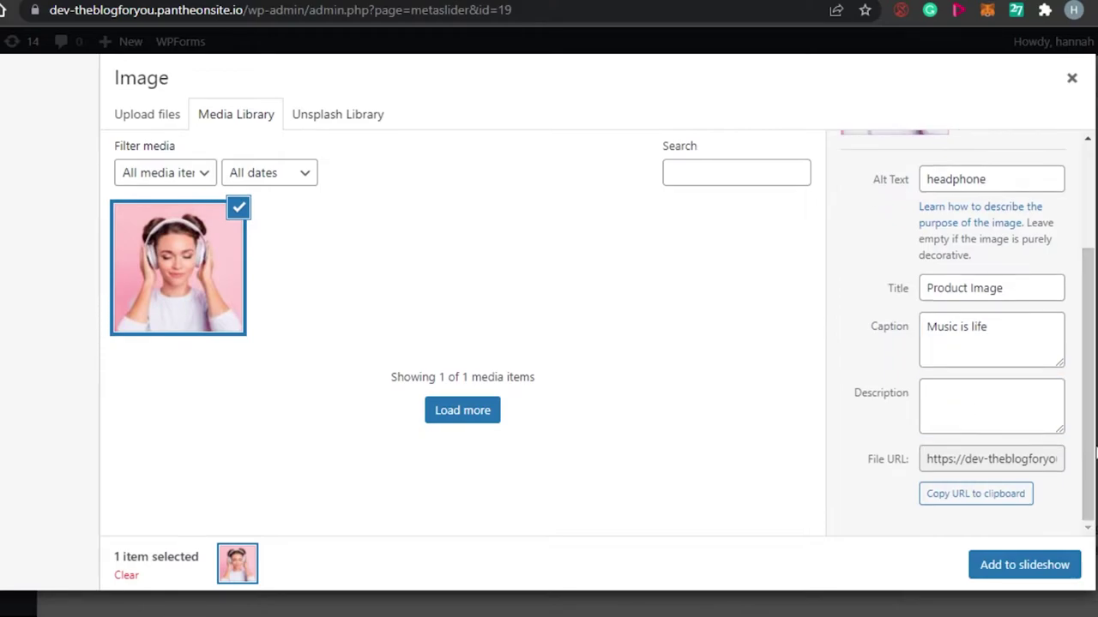
{"action": "left_click", "coordinate": [1024, 564]}
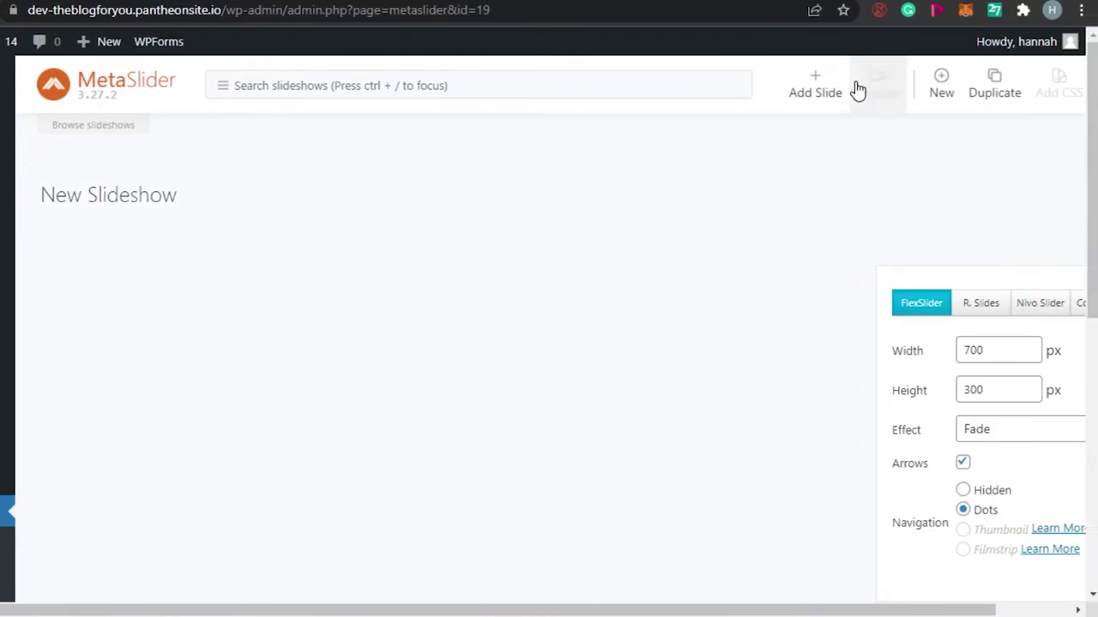
{"action": "left_click", "coordinate": [798, 90]}
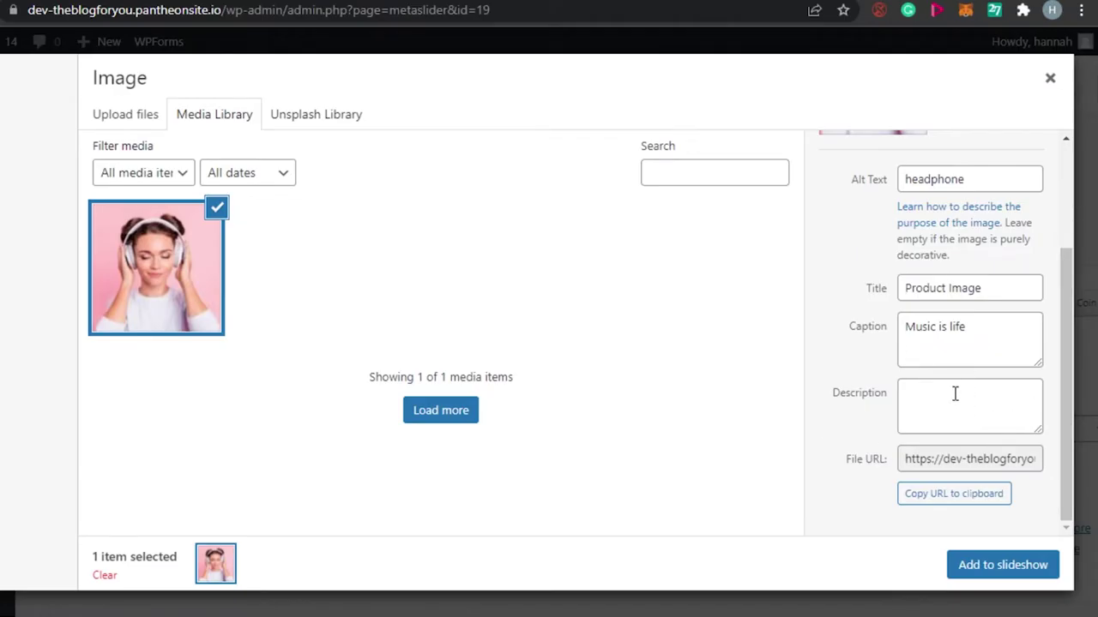
{"action": "left_click", "coordinate": [446, 418]}
Preview the Post Feed, YouTube and Layer Slide types, then return to the Image slide type.
{"action": "left_click", "coordinate": [47, 147]}
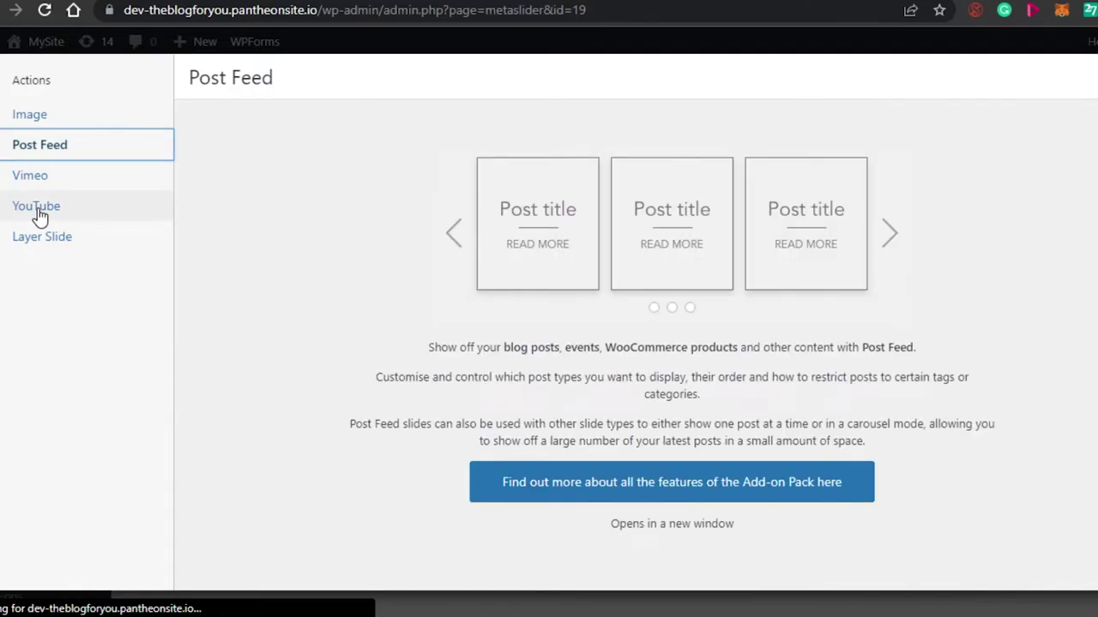
{"action": "left_click", "coordinate": [38, 209]}
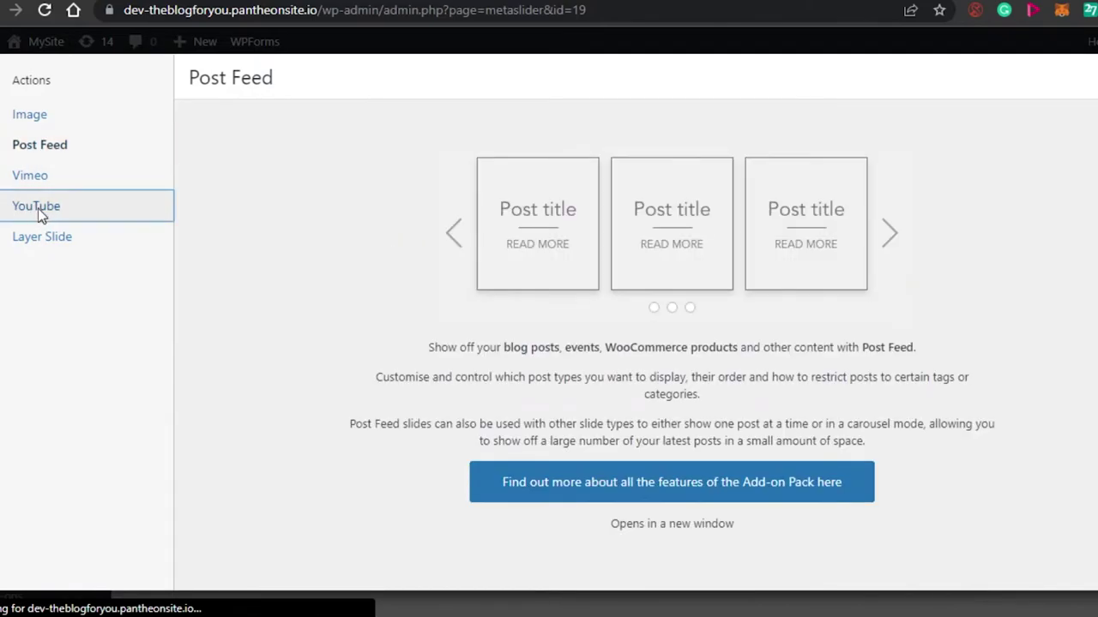
{"action": "left_click", "coordinate": [45, 240]}
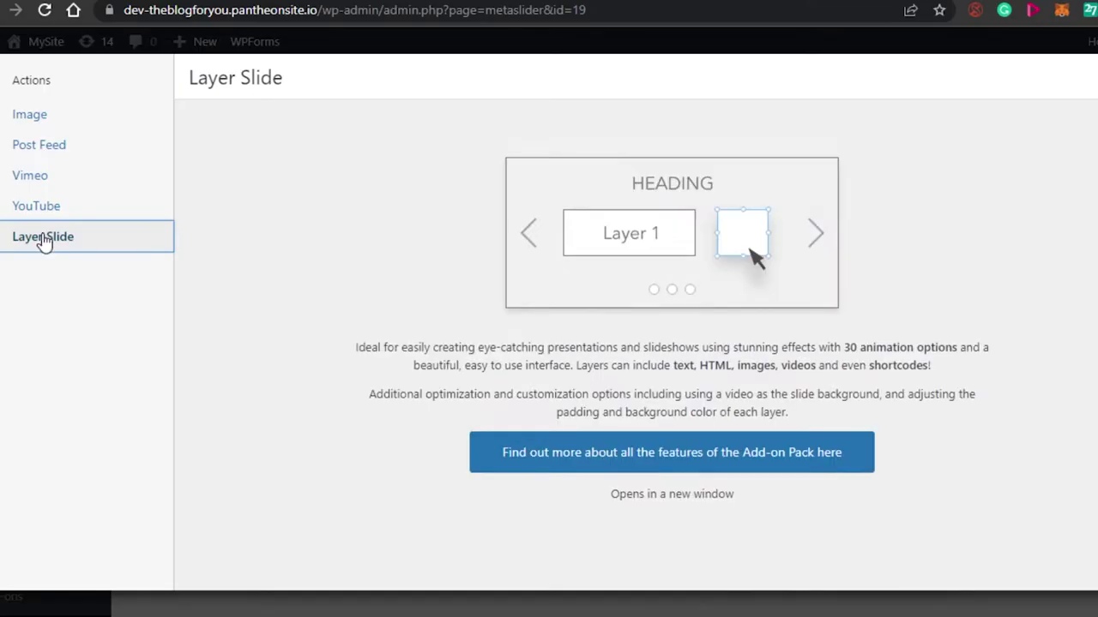
{"action": "left_click", "coordinate": [39, 207]}
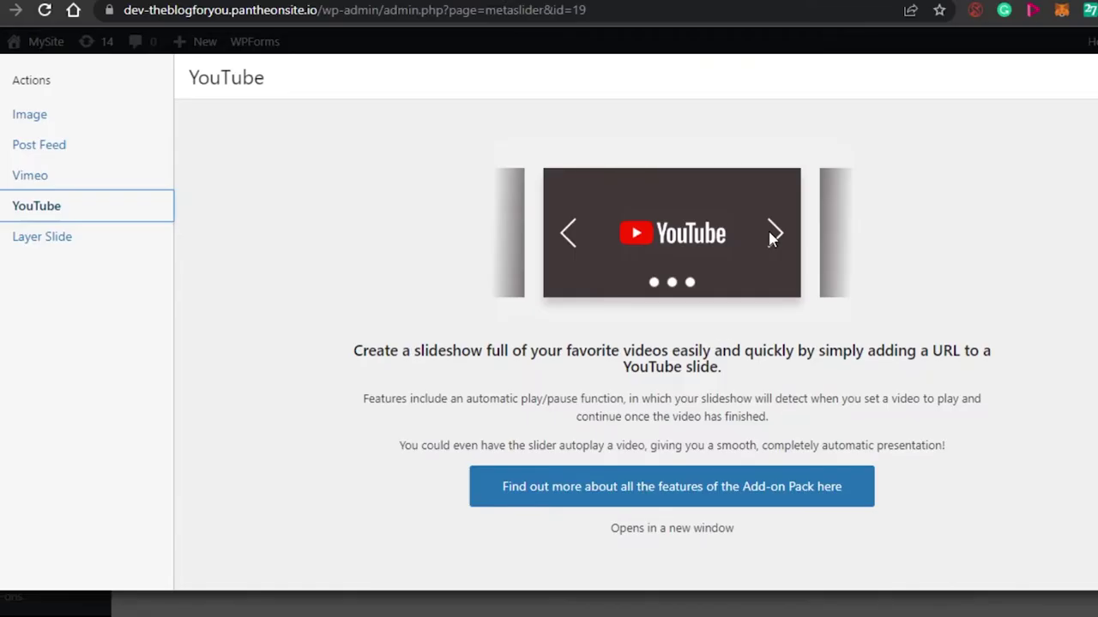
{"action": "left_click", "coordinate": [66, 143]}
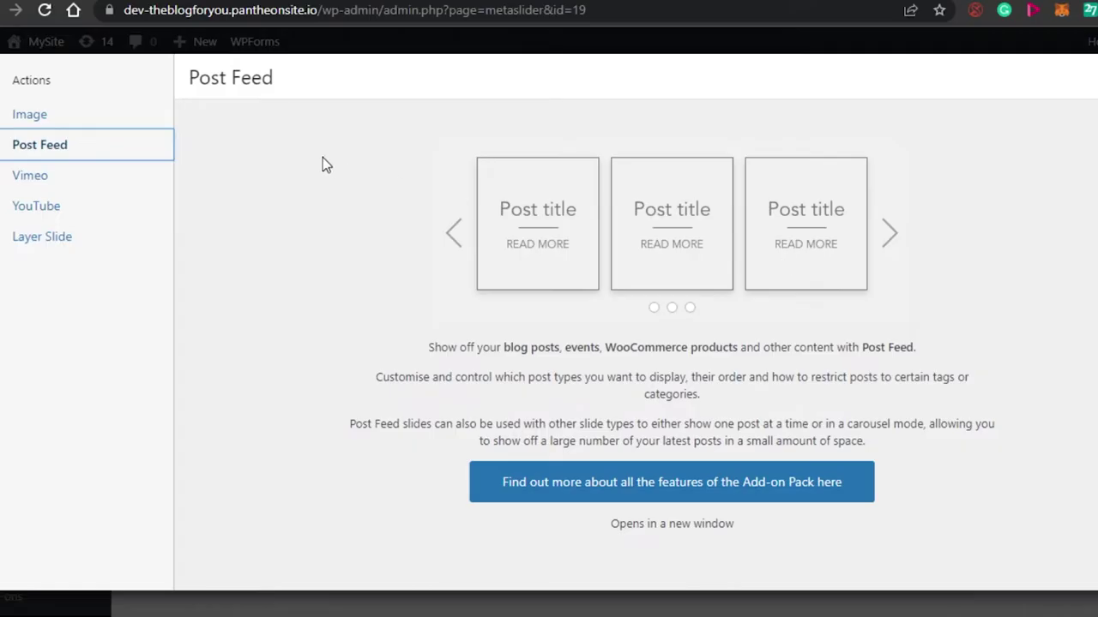
{"action": "left_click", "coordinate": [62, 114]}
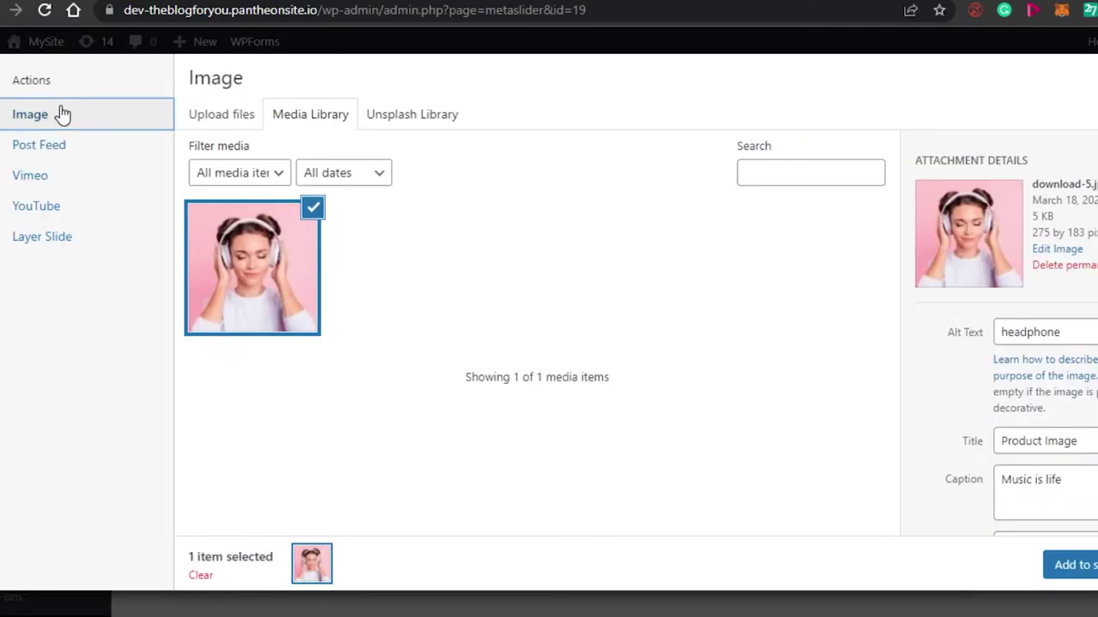
{"action": "left_click", "coordinate": [58, 249]}
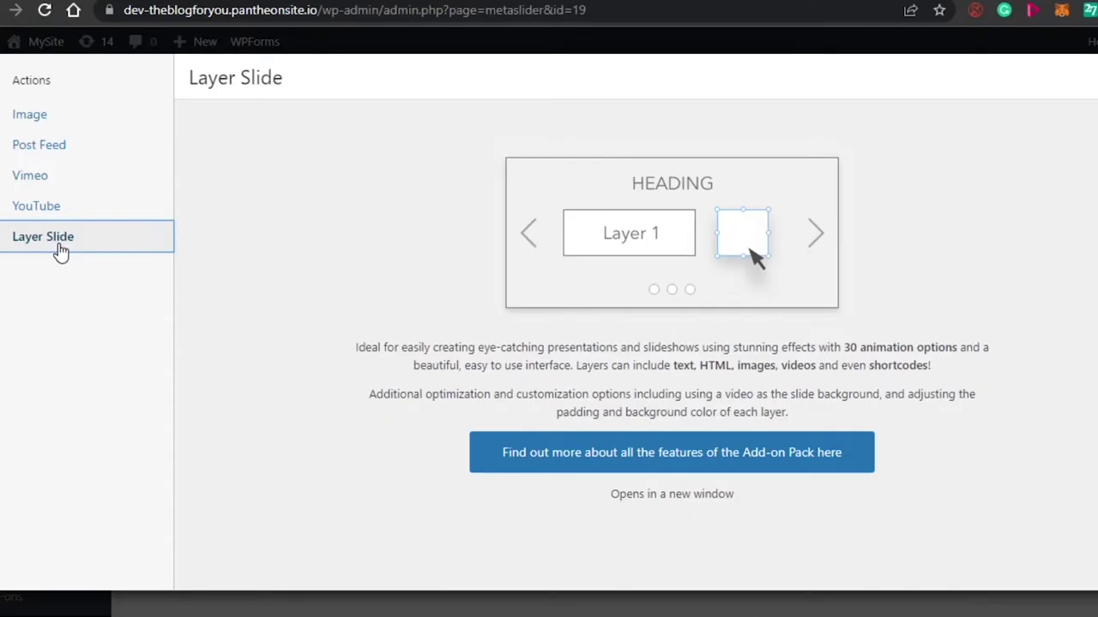
{"action": "left_click", "coordinate": [48, 87]}
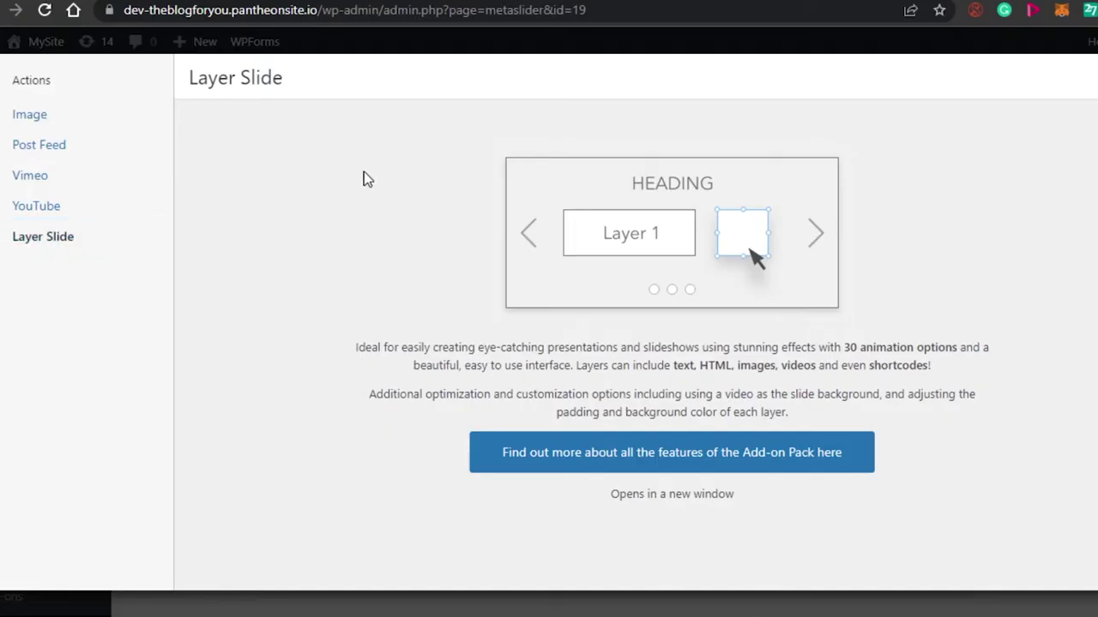
{"action": "left_click", "coordinate": [49, 116]}
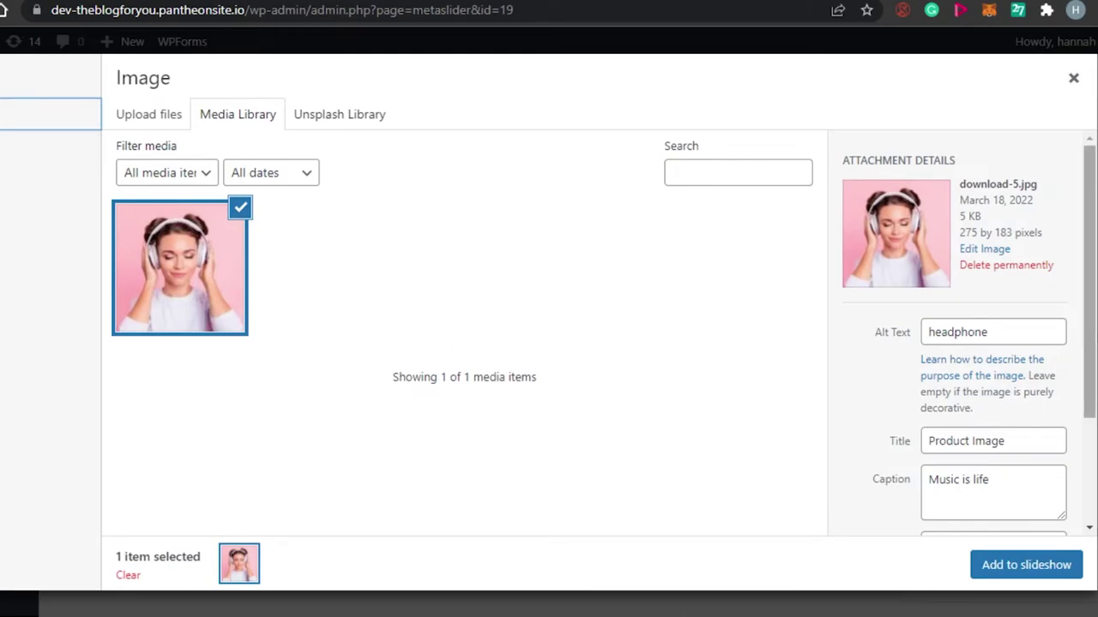
Add the selected headphone photo to the slideshow as an image slide.
{"action": "triple_click", "coordinate": [1094, 343]}
{"action": "scroll", "coordinate": [1094, 343], "scroll_direction": "down", "scroll_amount": 3}
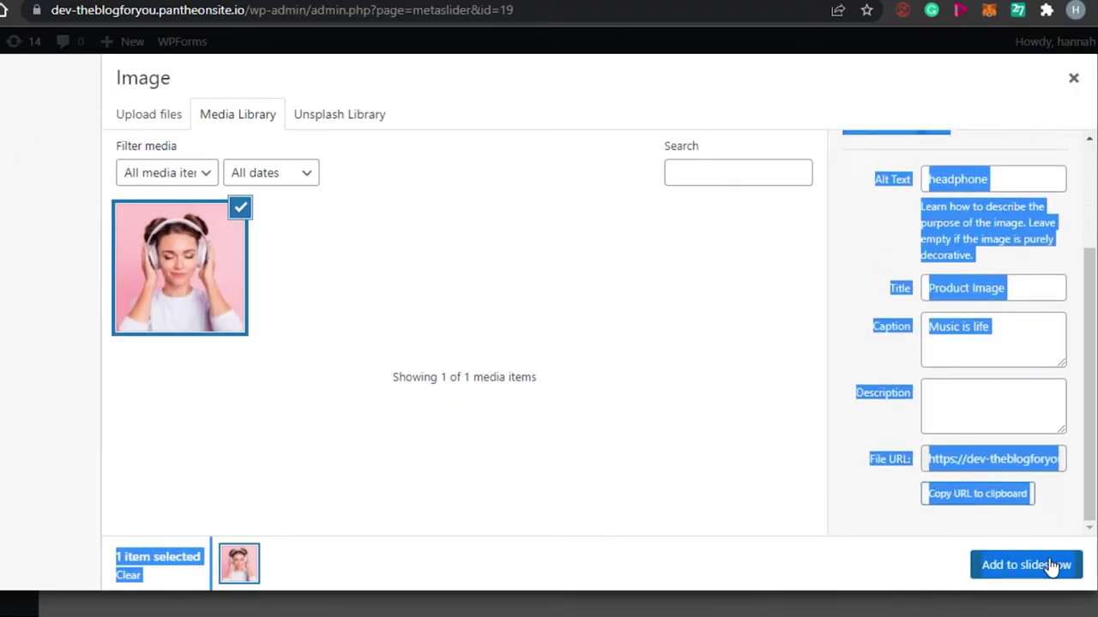
{"action": "left_click", "coordinate": [1053, 565]}
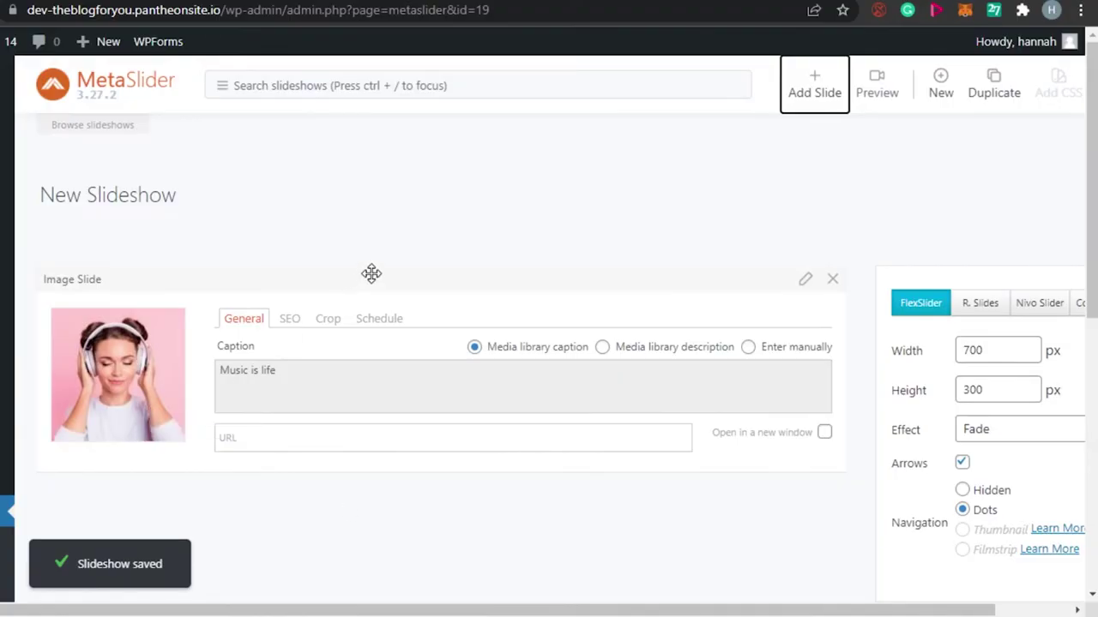
Review the slide's SEO and Crop settings, keeping crop position Center Center, then view Schedule.
{"action": "left_click", "coordinate": [290, 319]}
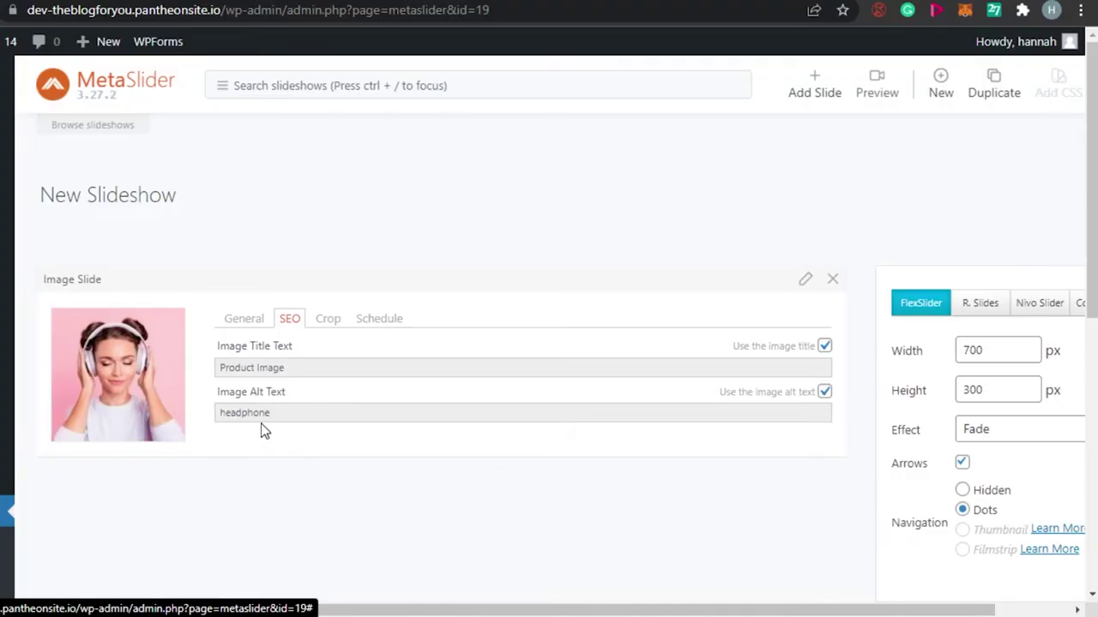
{"action": "left_click", "coordinate": [333, 318]}
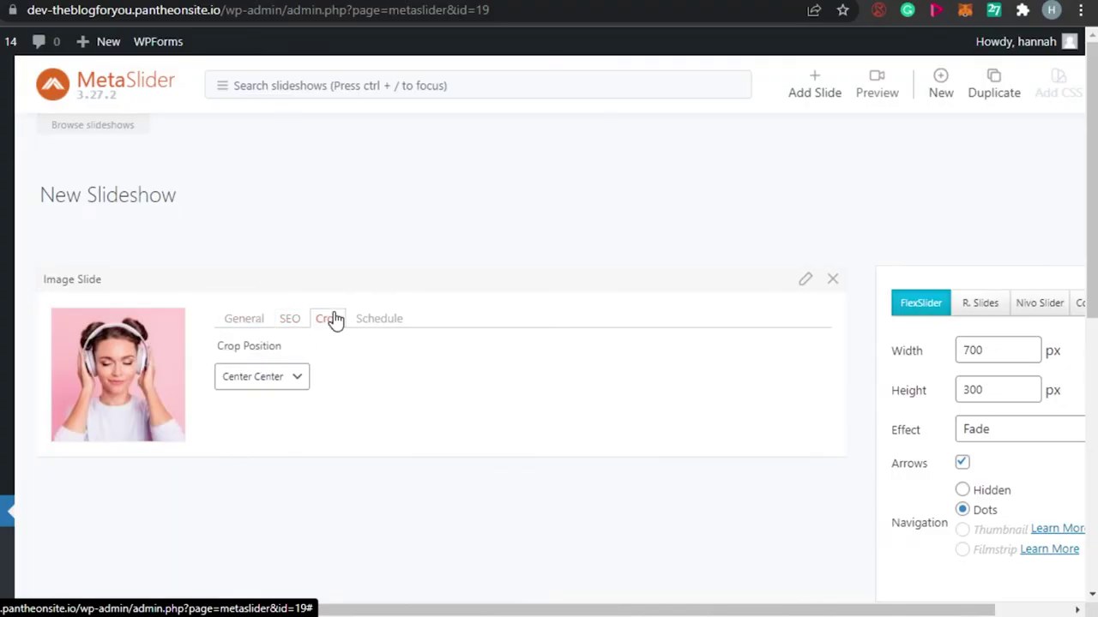
{"action": "left_click", "coordinate": [298, 379]}
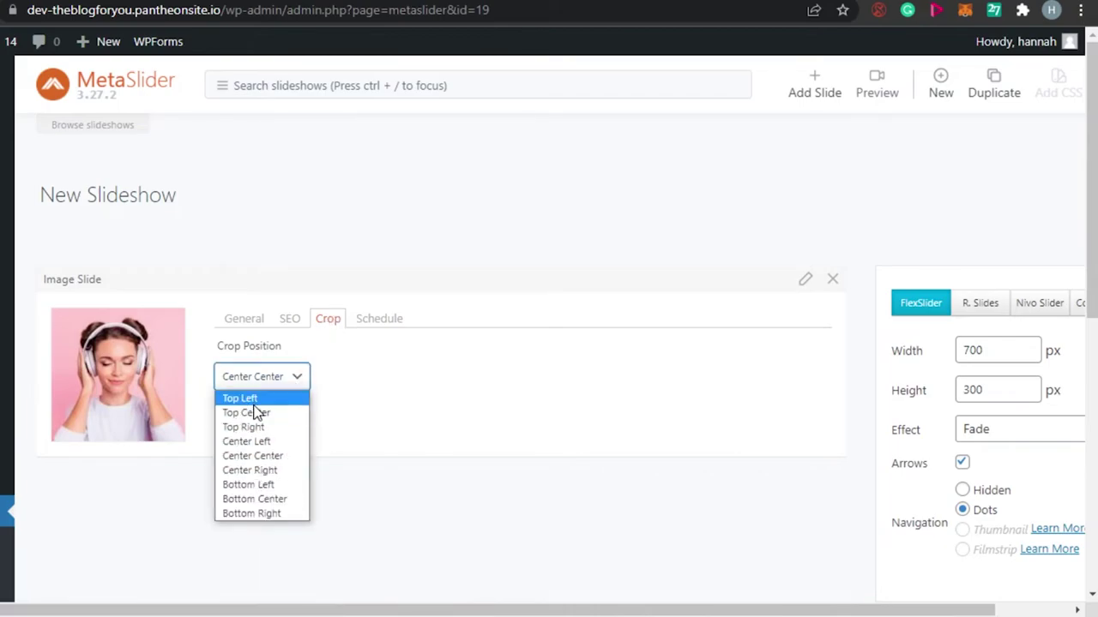
{"action": "left_click", "coordinate": [395, 318]}
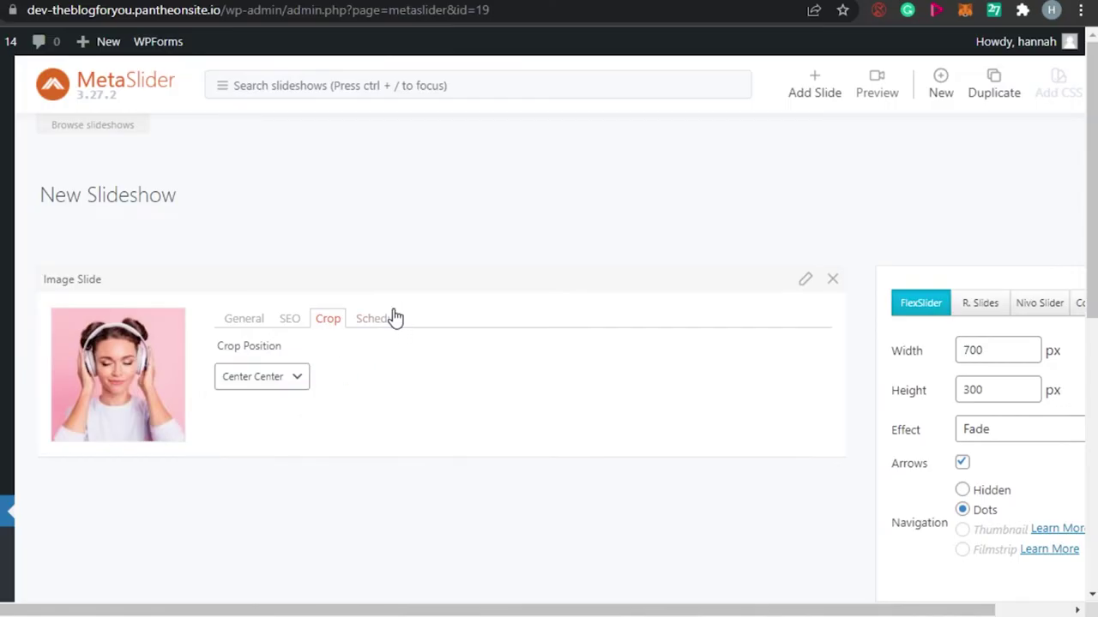
{"action": "left_click", "coordinate": [392, 318]}
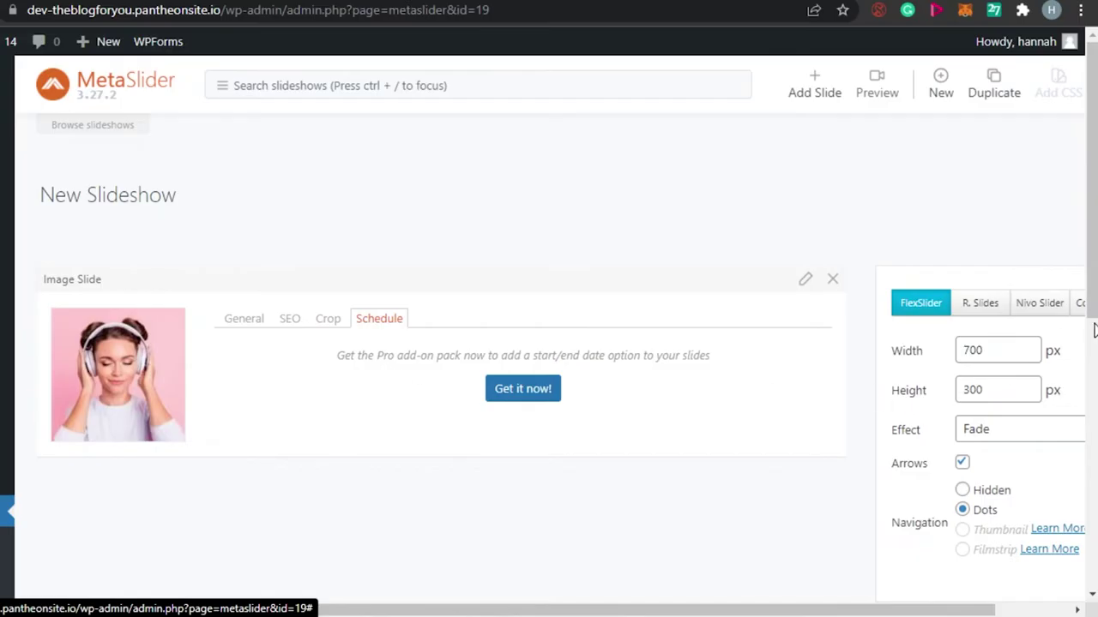
{"action": "scroll", "coordinate": [1089, 334], "scroll_direction": "down", "scroll_amount": 2}
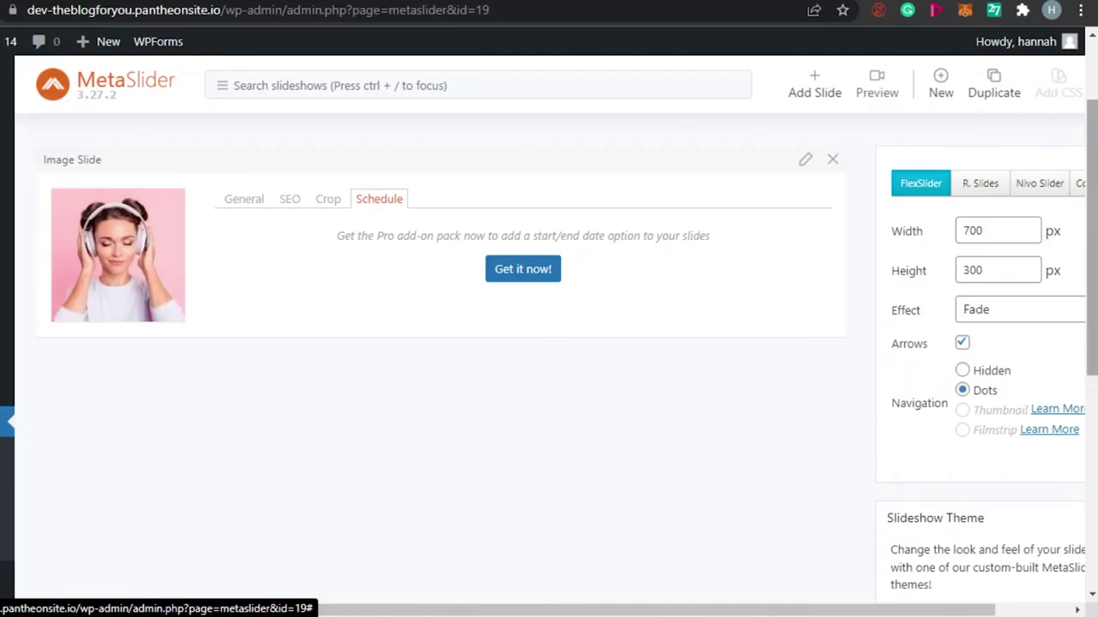
{"action": "scroll", "coordinate": [1092, 257], "scroll_direction": "up", "scroll_amount": 2}
{"action": "scroll", "coordinate": [1092, 257], "scroll_direction": "down", "scroll_amount": 2}
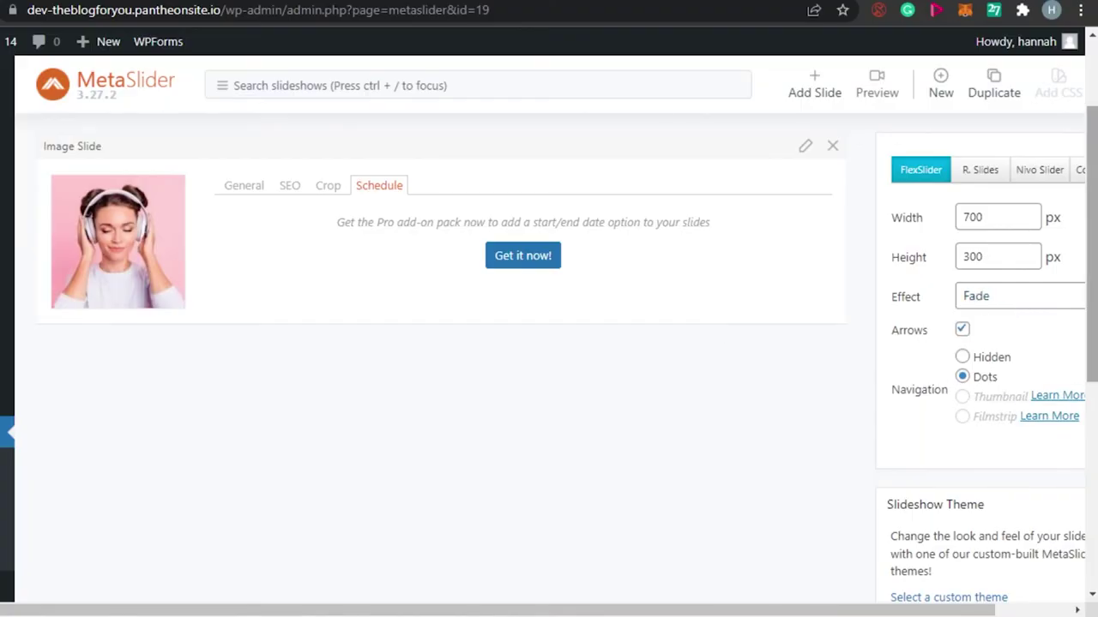
{"action": "scroll", "coordinate": [549, 350], "scroll_direction": "up", "scroll_amount": 1}
{"action": "scroll", "coordinate": [549, 350], "scroll_direction": "down", "scroll_amount": 2}
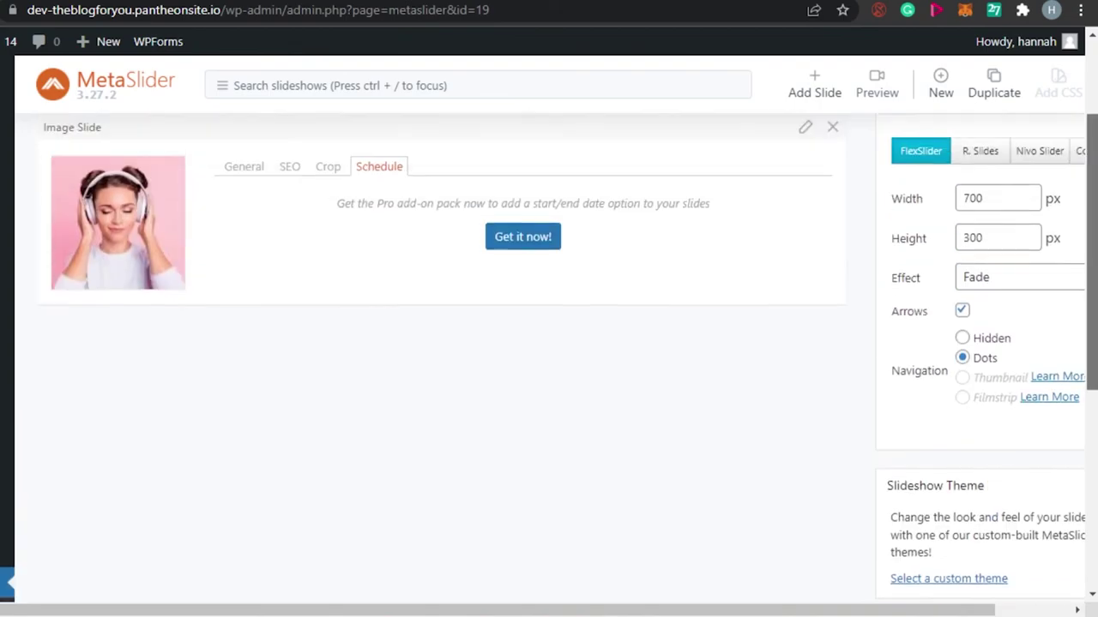
{"action": "scroll", "coordinate": [549, 350], "scroll_direction": "up", "scroll_amount": 2}
{"action": "scroll", "coordinate": [549, 350], "scroll_direction": "down", "scroll_amount": 1}
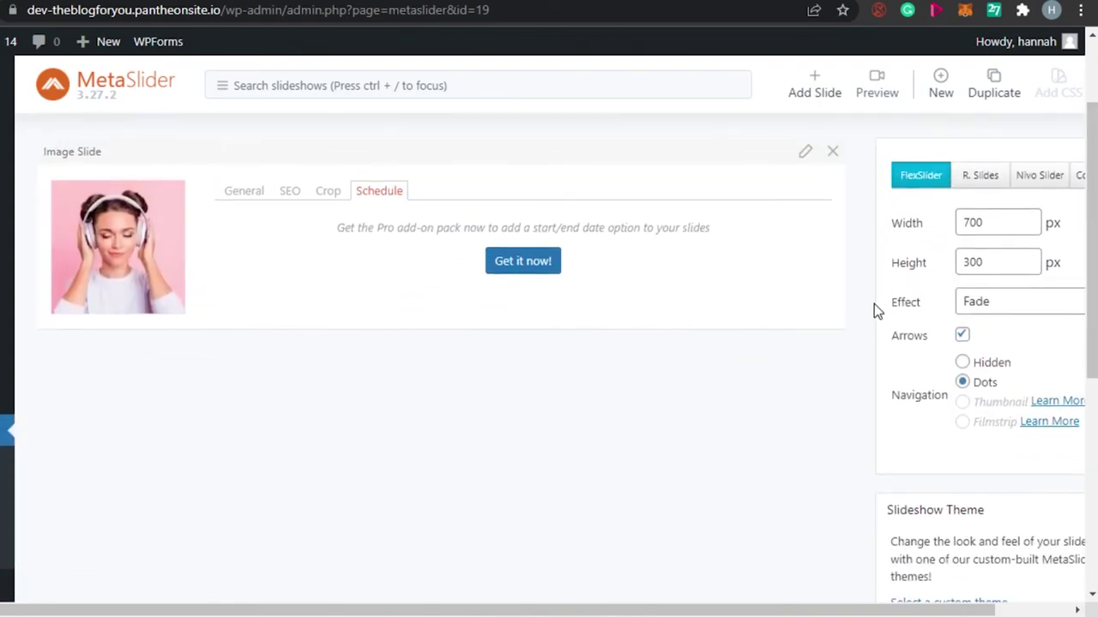
{"action": "scroll", "coordinate": [952, 291], "scroll_direction": "up", "scroll_amount": 1}
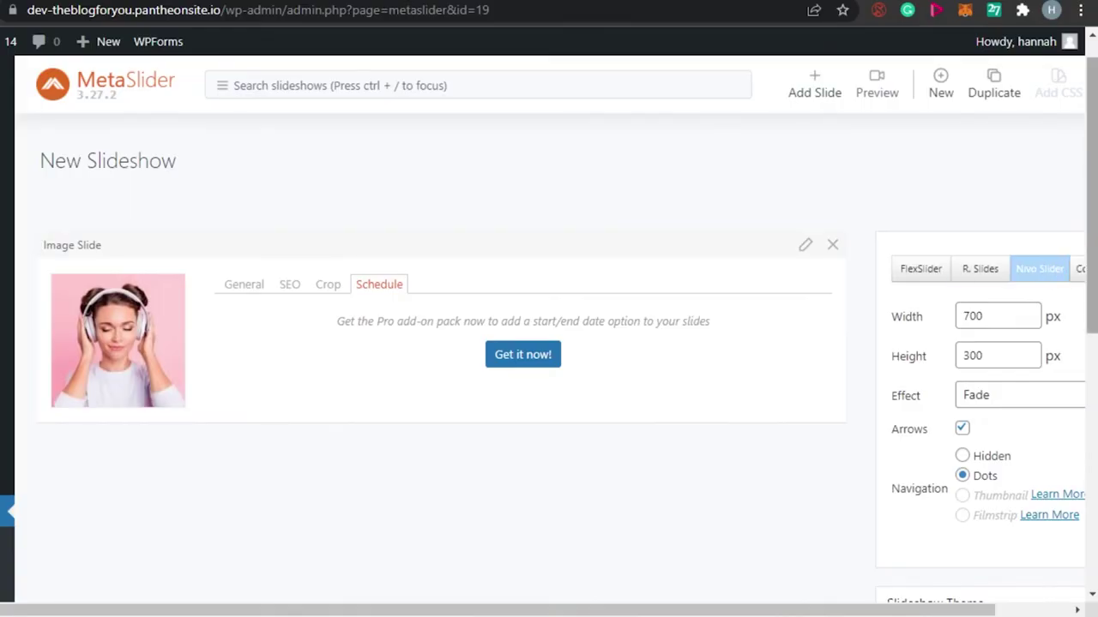
{"action": "scroll", "coordinate": [1091, 275], "scroll_direction": "down", "scroll_amount": 2}
{"action": "scroll", "coordinate": [549, 354], "scroll_direction": "down", "scroll_amount": 1}
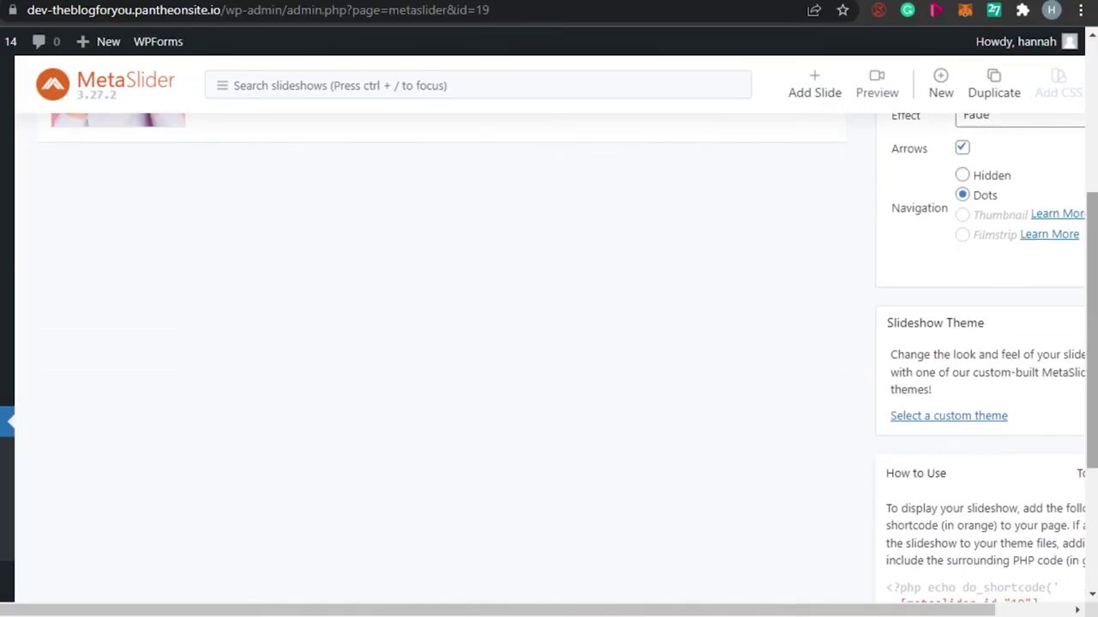
{"action": "scroll", "coordinate": [998, 296], "scroll_direction": "up", "scroll_amount": 1}
{"action": "scroll", "coordinate": [997, 296], "scroll_direction": "down", "scroll_amount": 2}
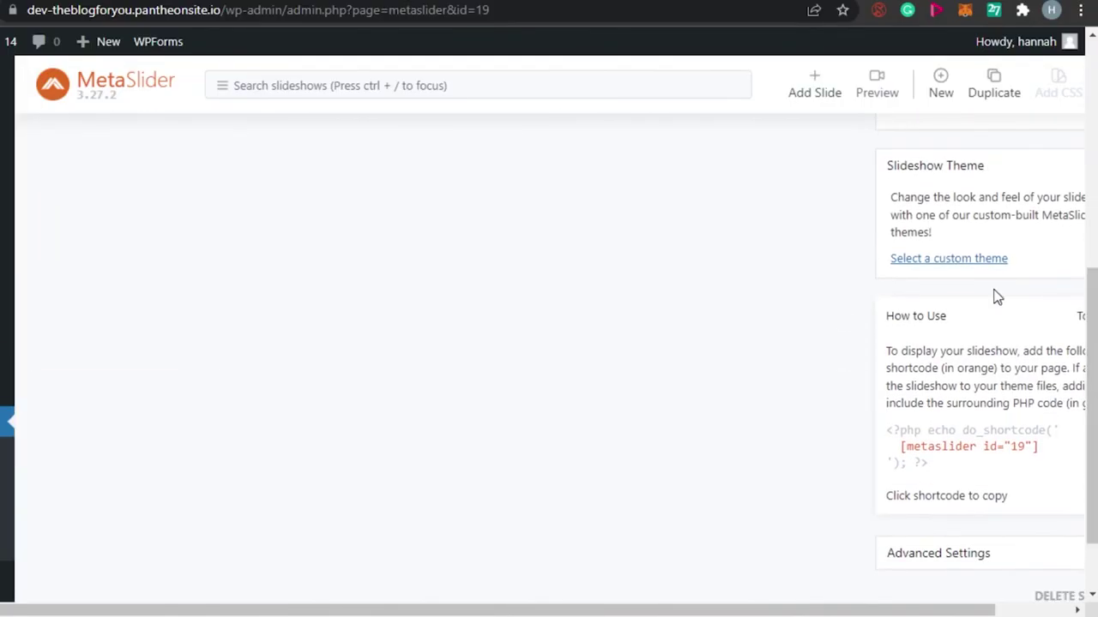
{"action": "scroll", "coordinate": [821, 181], "scroll_direction": "up", "scroll_amount": 4}
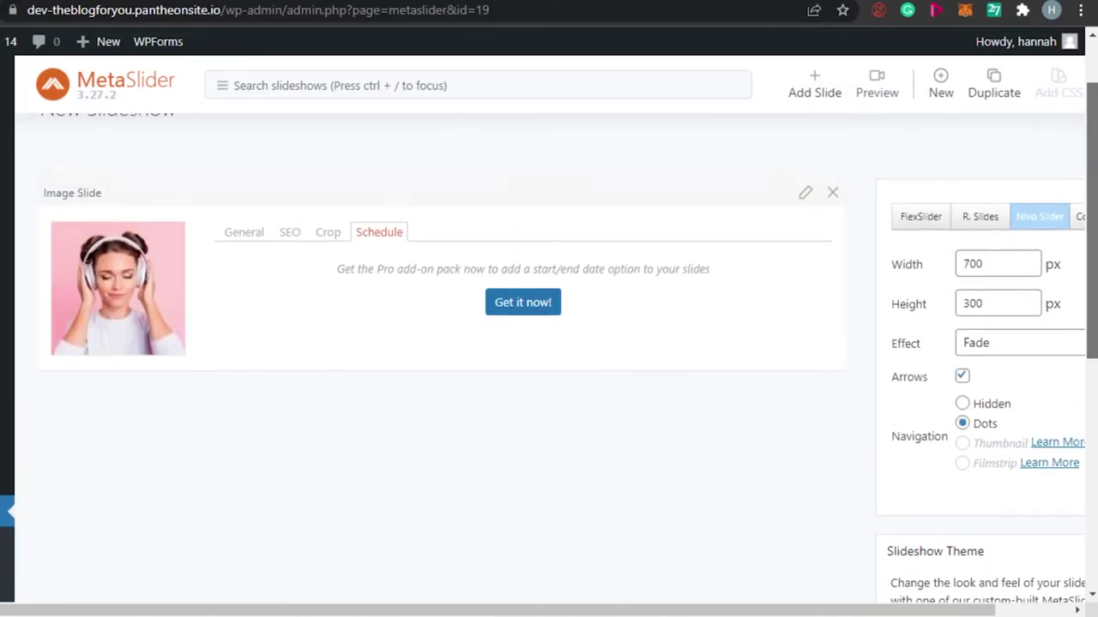
{"action": "scroll", "coordinate": [527, 245], "scroll_direction": "up", "scroll_amount": 1}
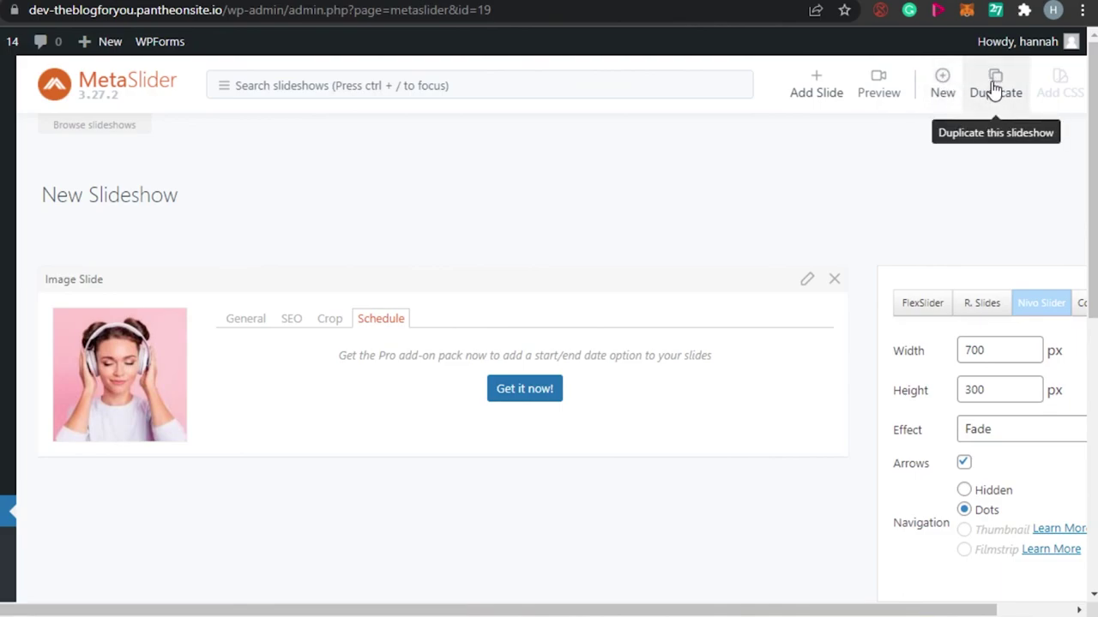
Scroll down to the How to Use panel showing shortcode [metaslider id="19"].
{"action": "scroll", "coordinate": [549, 343], "scroll_direction": "down", "scroll_amount": 6}
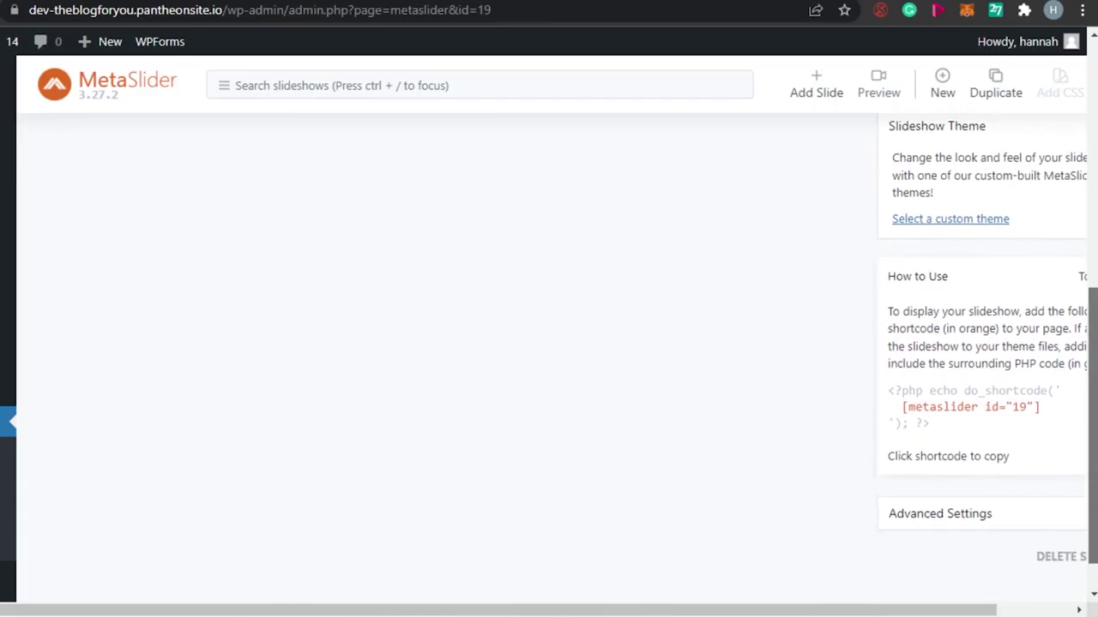